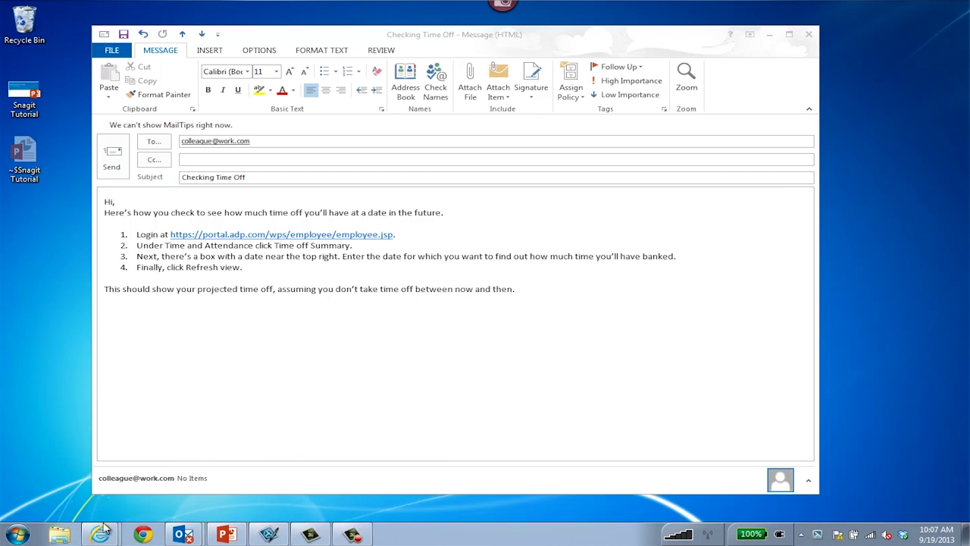
Capture the 614 × 298 HRB Employee Timeoff Summary table from the Portal Integration page with All-in-One capture.
mouse_move(102, 535)
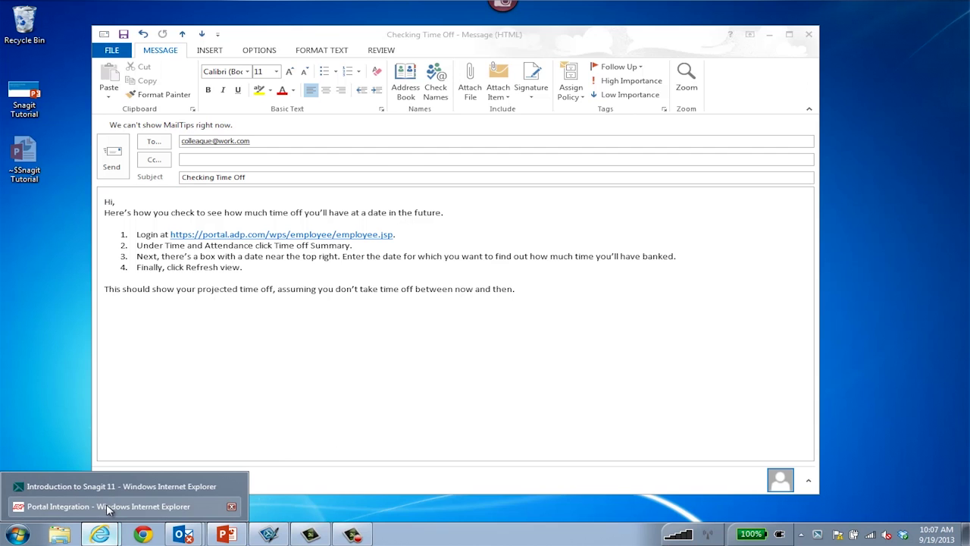
click(105, 502)
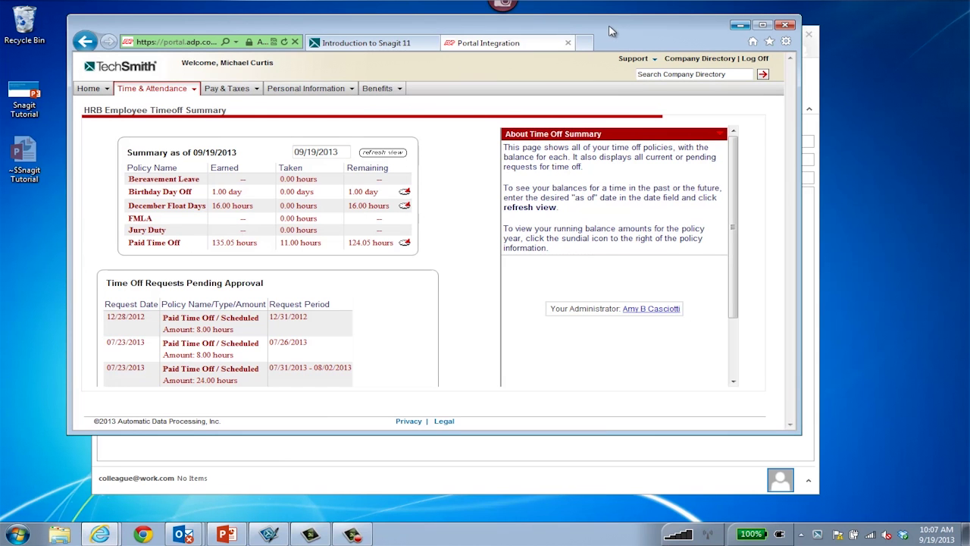
mouse_move(506, 9)
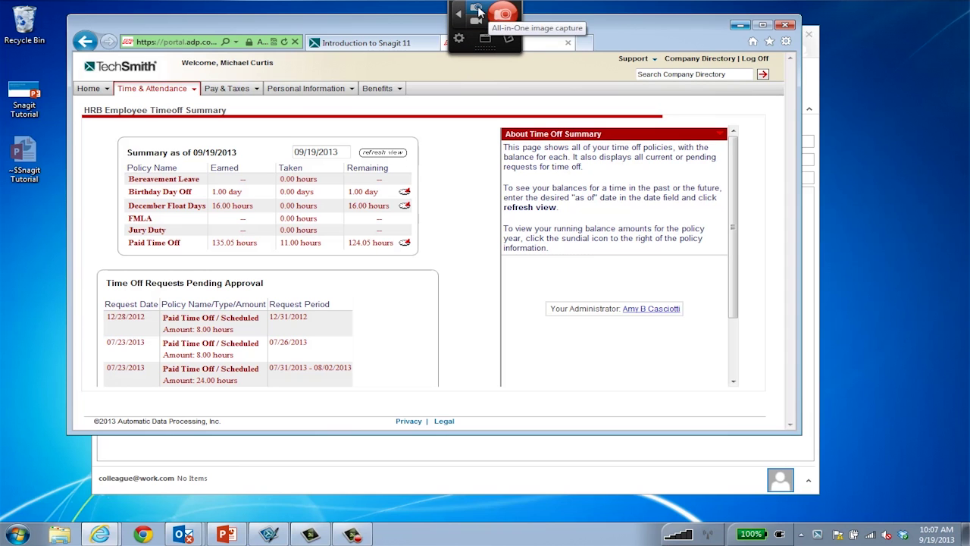
click(479, 15)
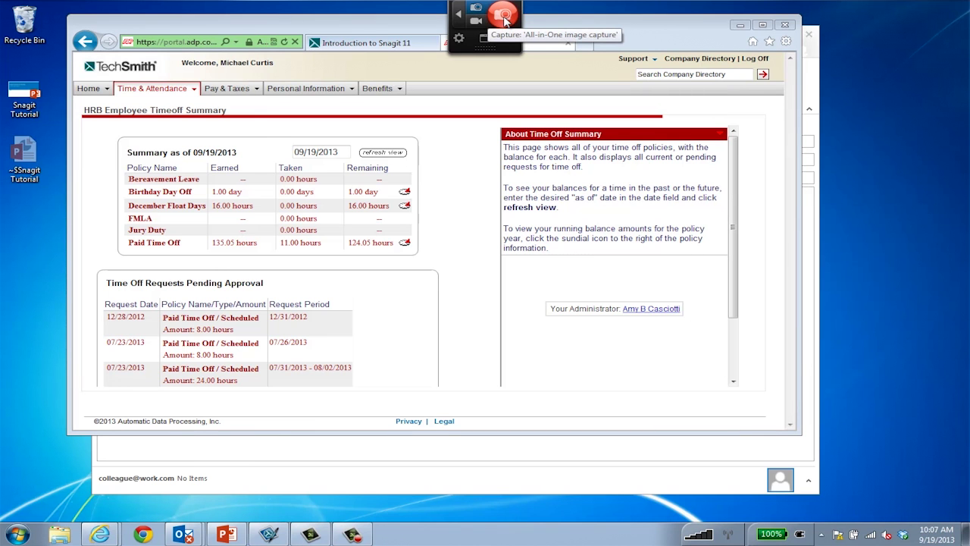
click(504, 17)
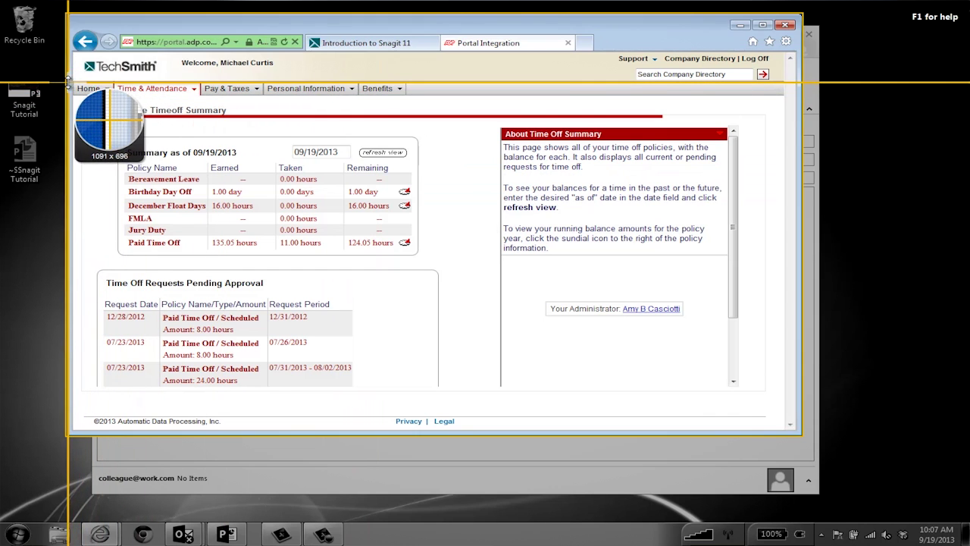
drag(74, 83, 487, 260)
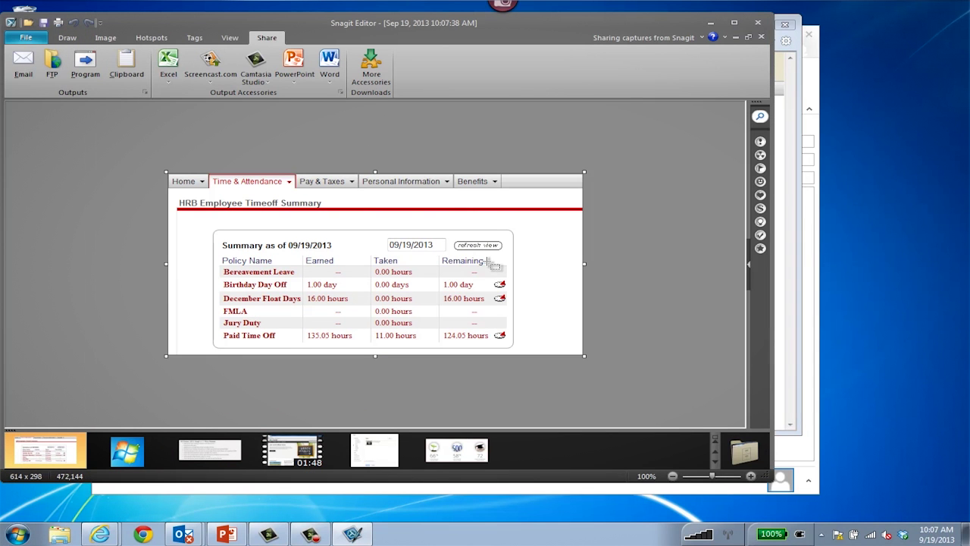
Draw red arrows at the Timeoff Summary heading, the date field and the refresh view button.
click(62, 38)
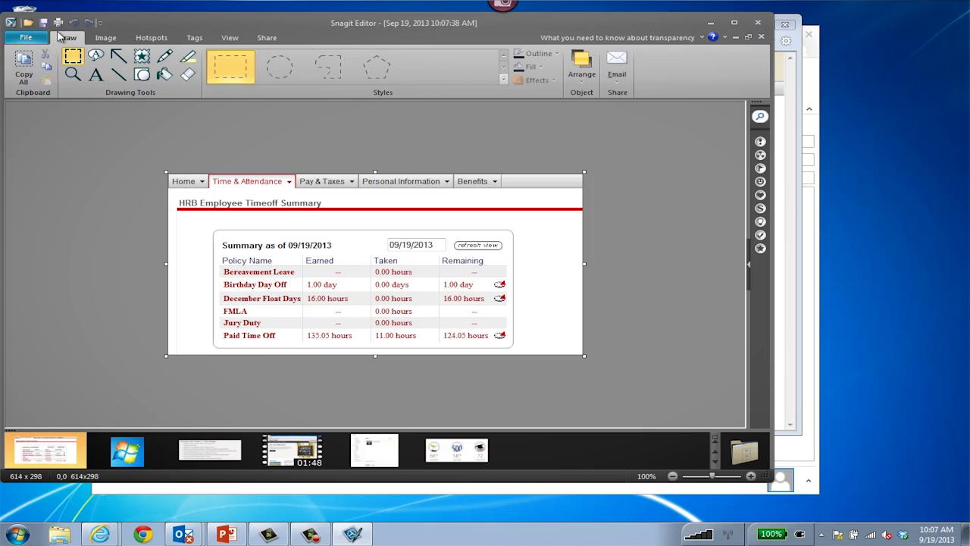
click(118, 57)
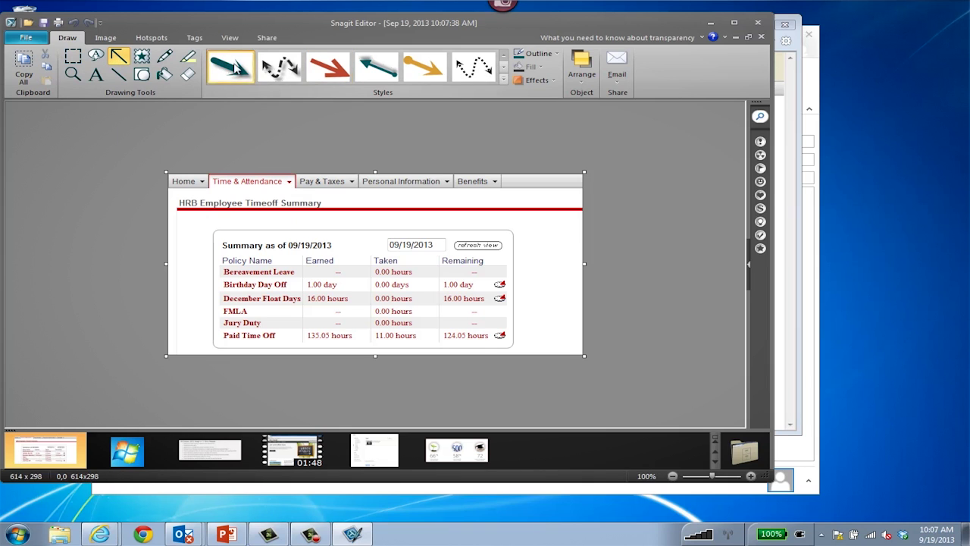
click(339, 69)
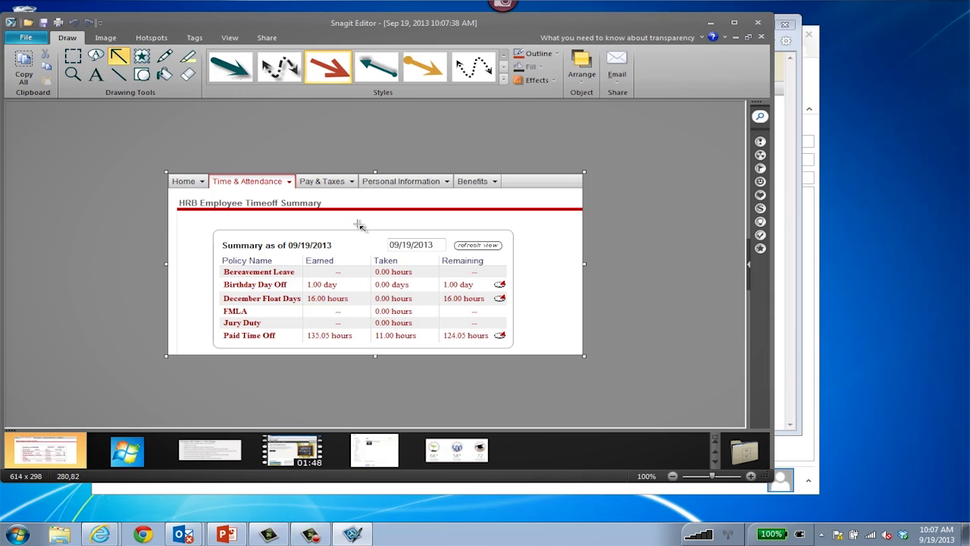
mouse_move(360, 224)
mouse_down()
mouse_move(324, 190)
mouse_move(324, 203)
mouse_up()
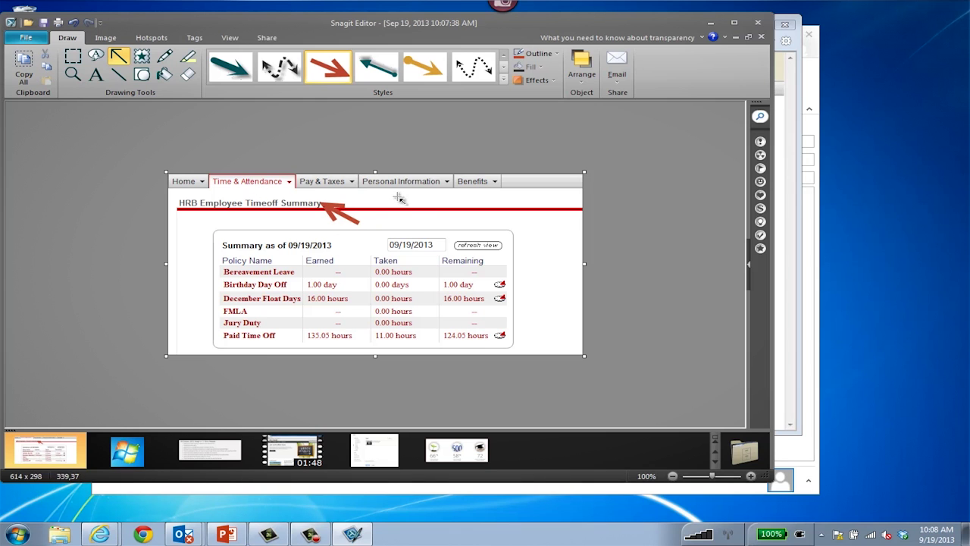
drag(396, 197, 408, 240)
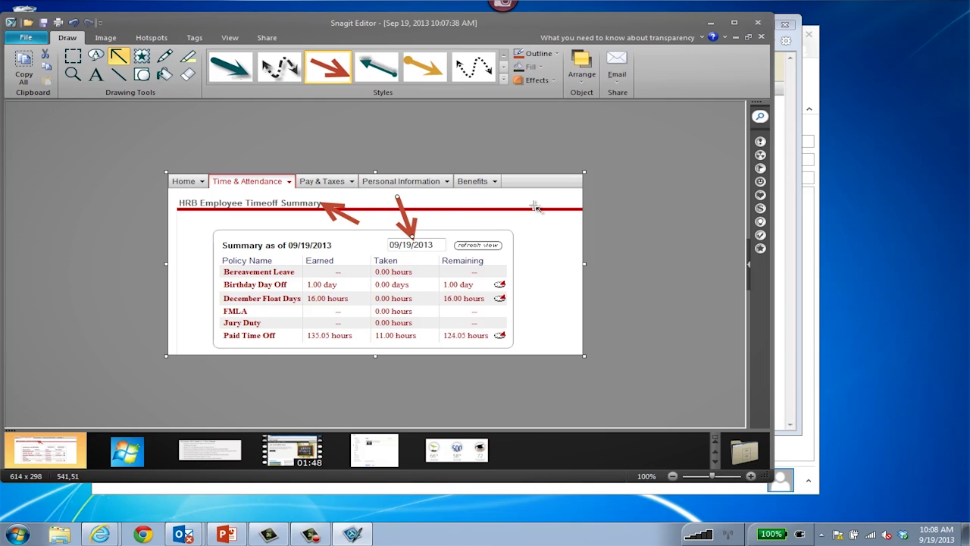
drag(532, 205, 495, 237)
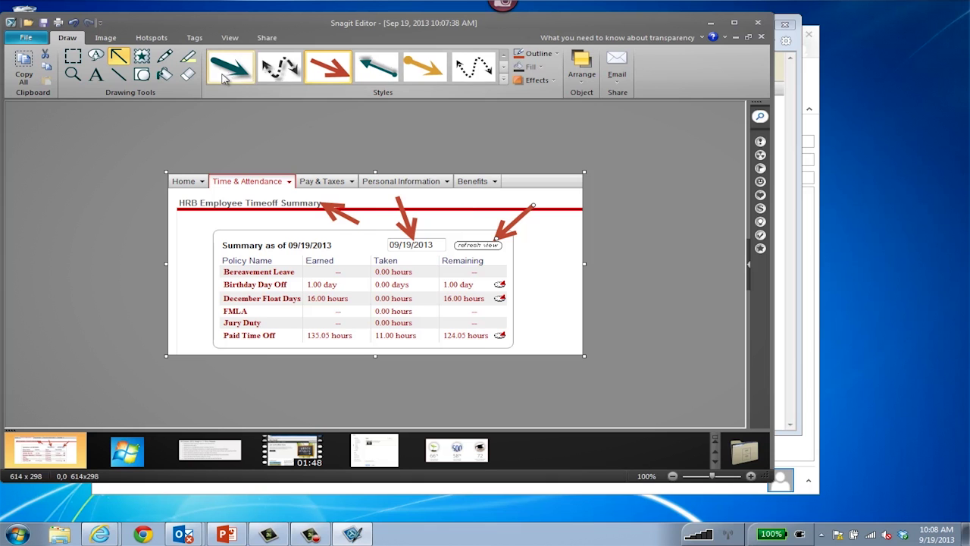
Add a light pink border to the capture and set its width to 2 px.
click(105, 37)
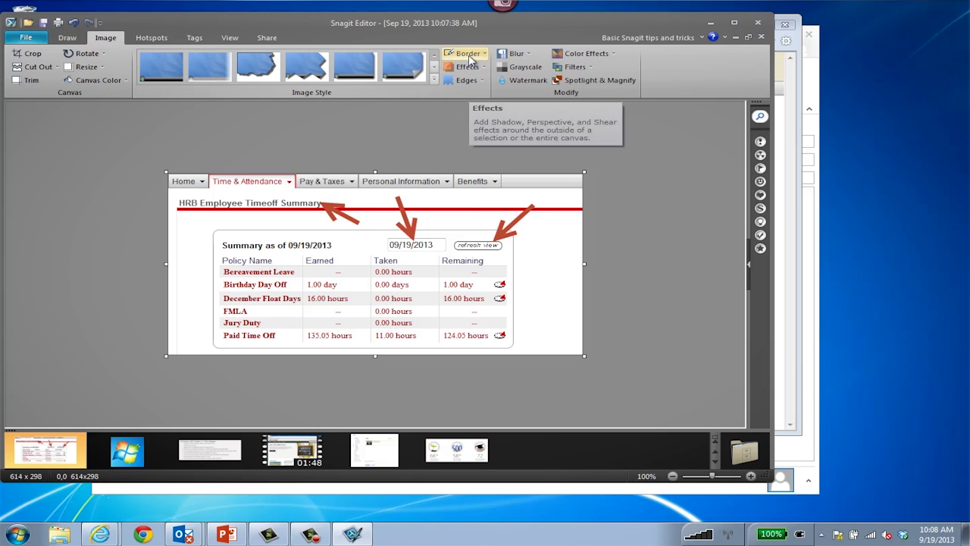
click(470, 54)
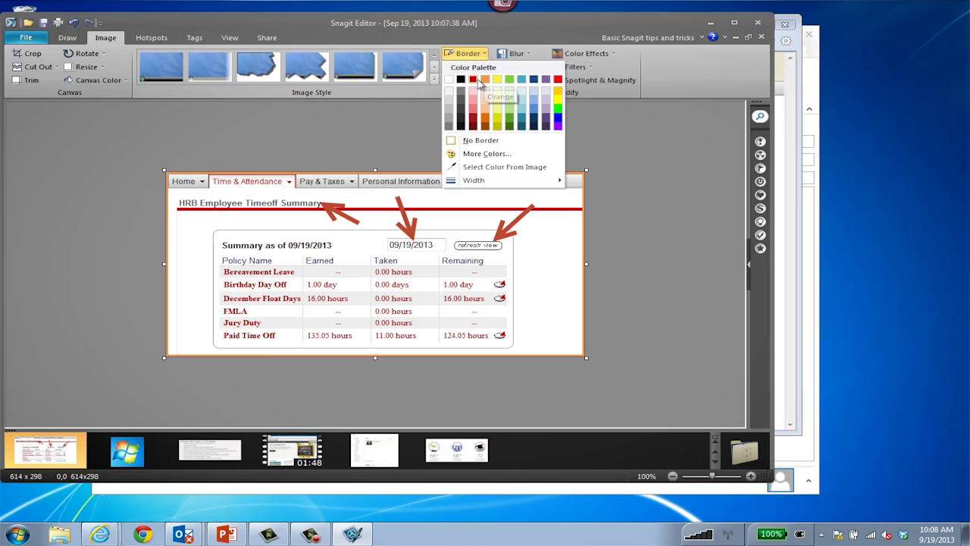
click(473, 98)
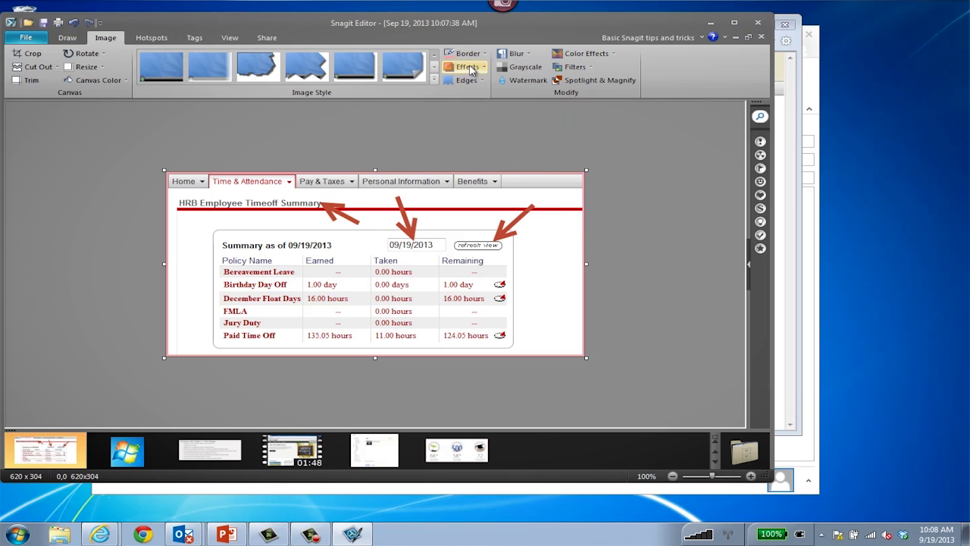
click(479, 58)
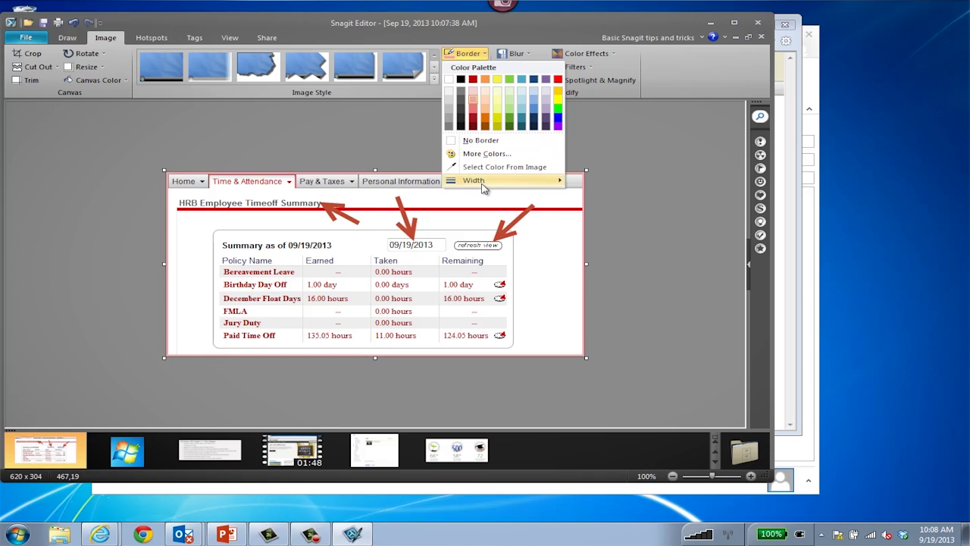
mouse_move(484, 183)
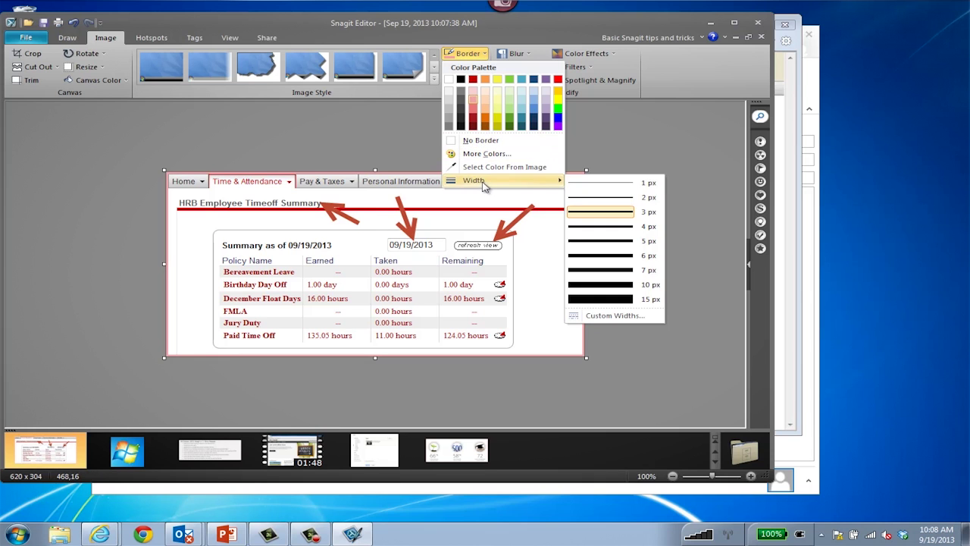
click(574, 197)
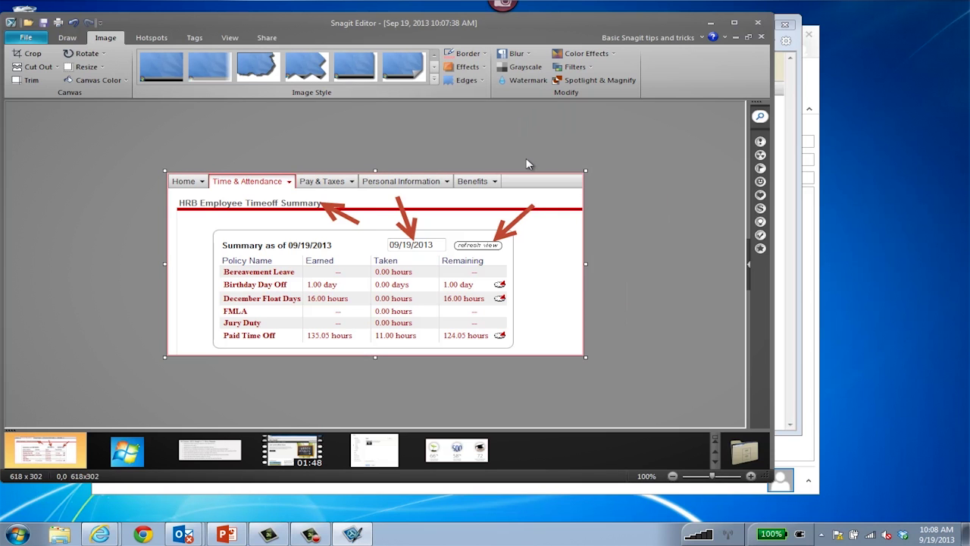
Copy the entire 618 × 302 annotated capture to the clipboard with Copy All.
click(68, 39)
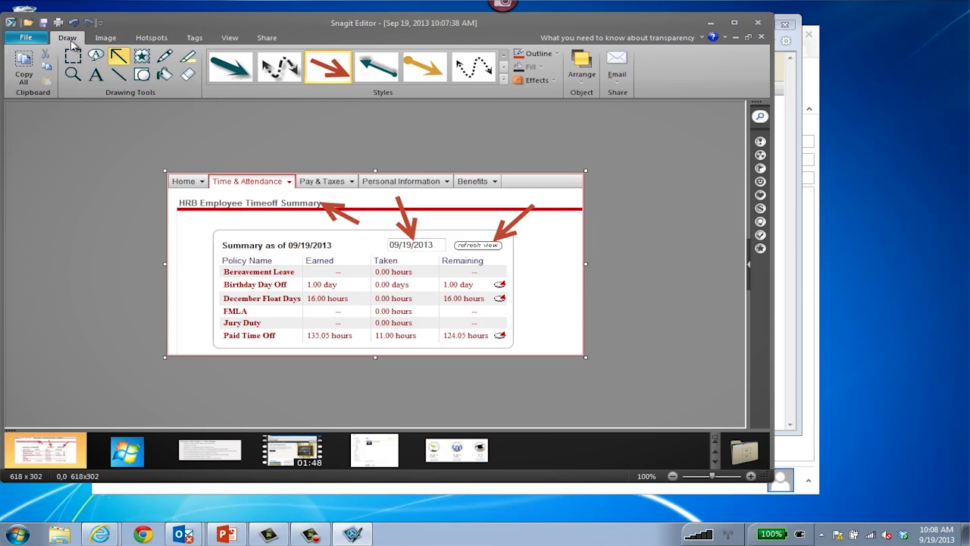
click(25, 67)
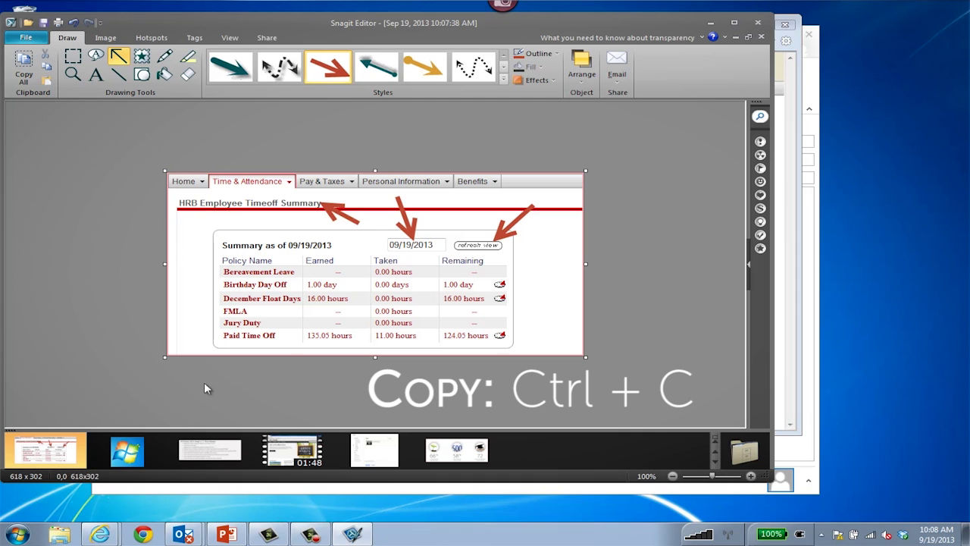
Paste the annotated screenshot below the instructions in the Checking Time Off email.
mouse_move(184, 535)
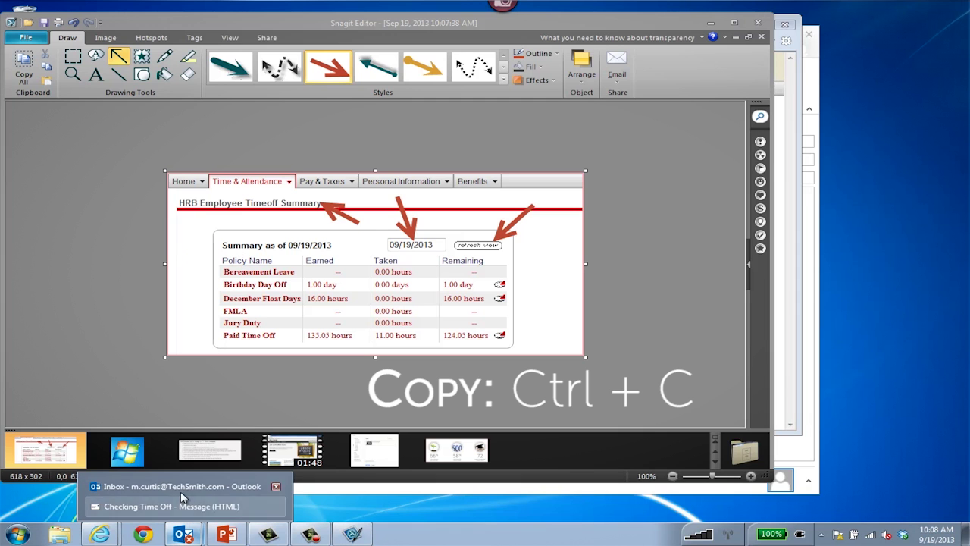
click(181, 505)
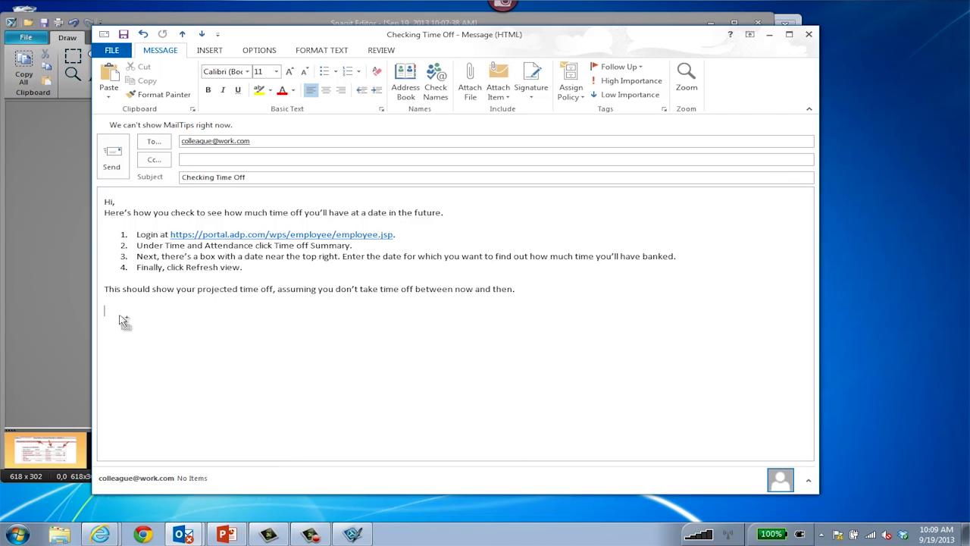
key(ctrl+v)
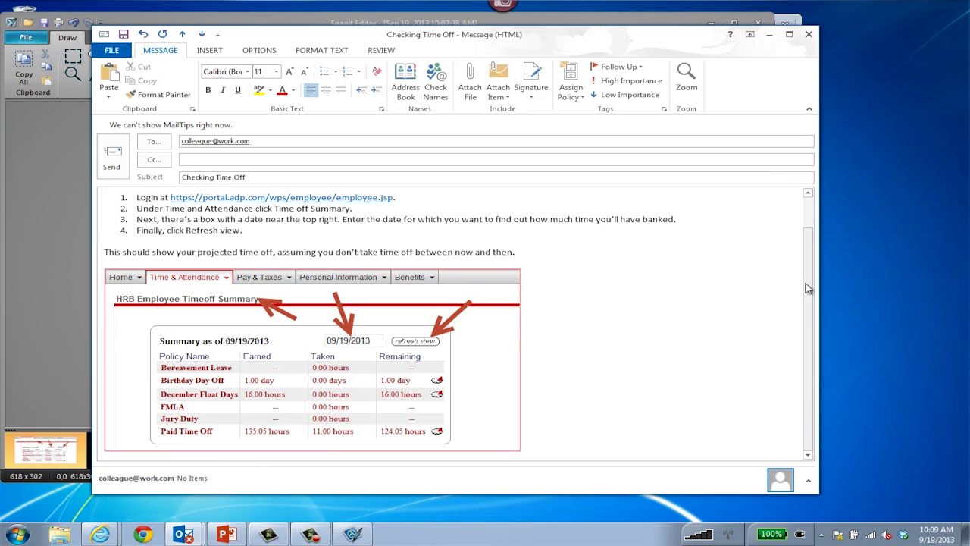
scroll(795, 282, up, 2)
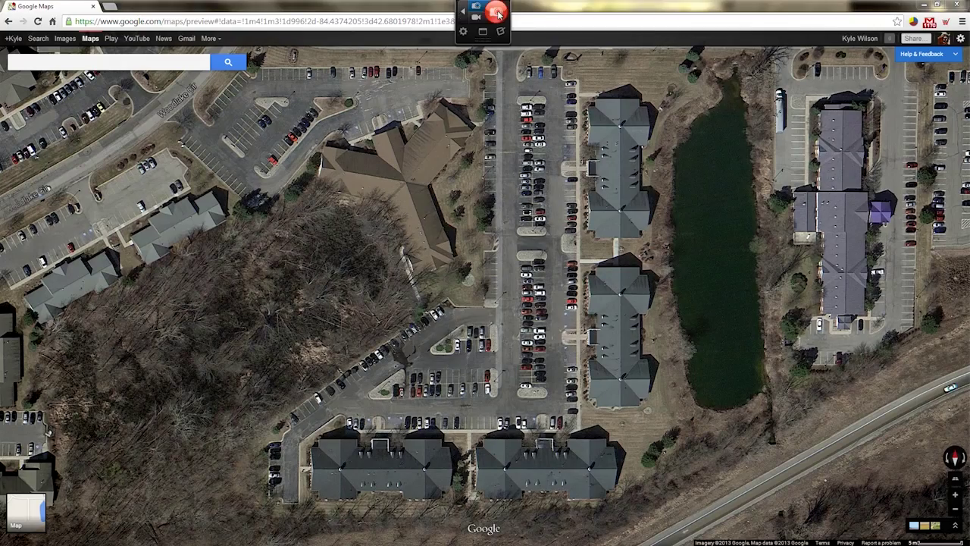
Capture a region of the map, then paste the Print Spooler error screenshot into the Printer Error email.
click(485, 10)
drag(225, 109, 704, 508)
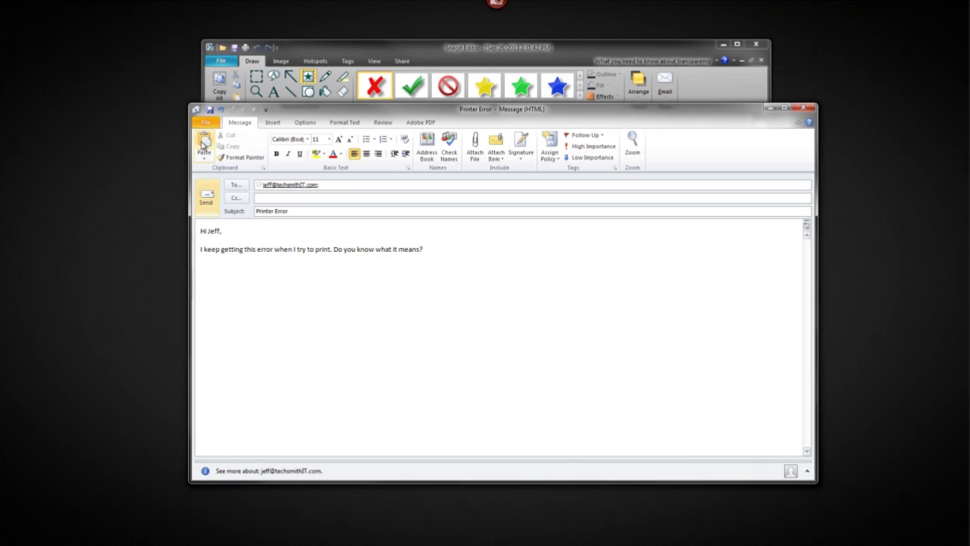
click(203, 142)
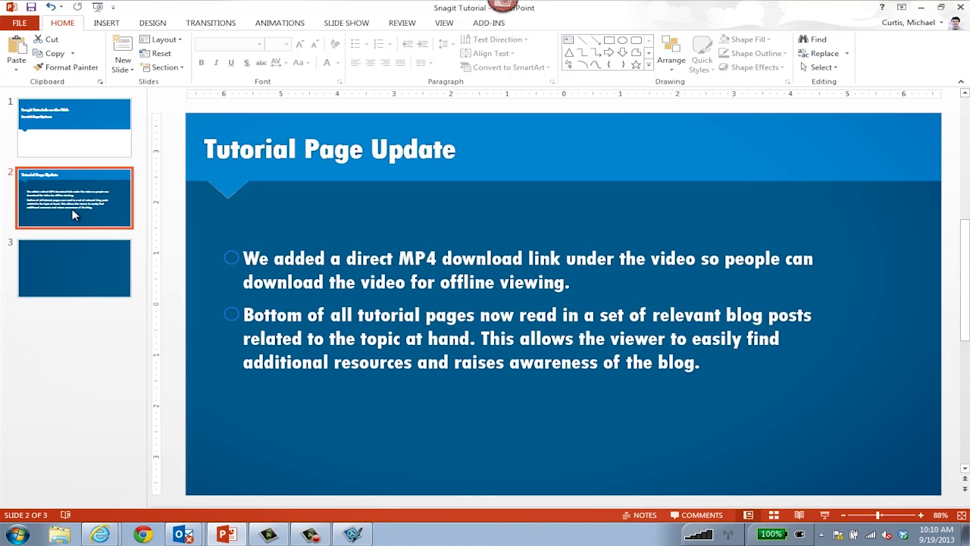
Show the empty third slide of the Snagit Tutorial presentation.
click(72, 255)
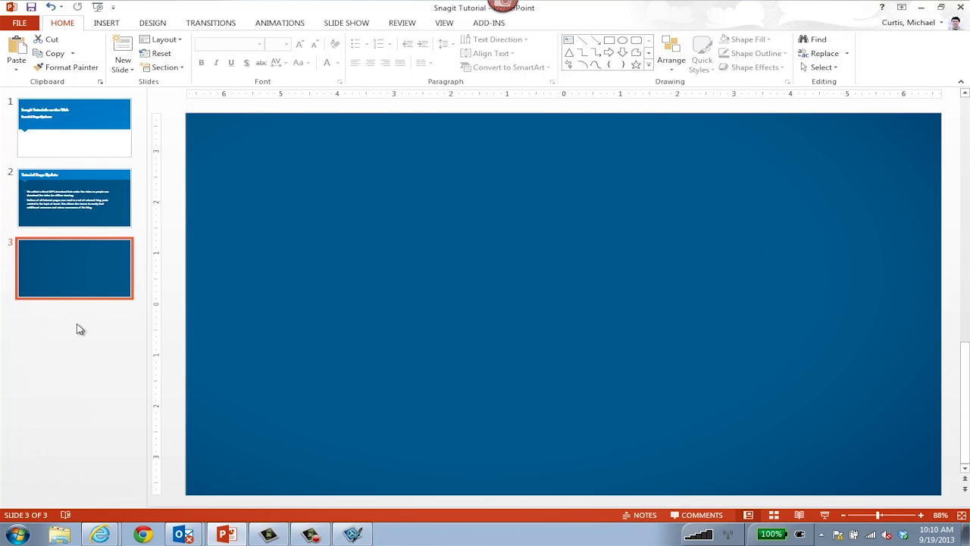
Bring TechSmith's Introduction to Snagit 11 tutorial page forward in Internet Explorer.
mouse_move(99, 535)
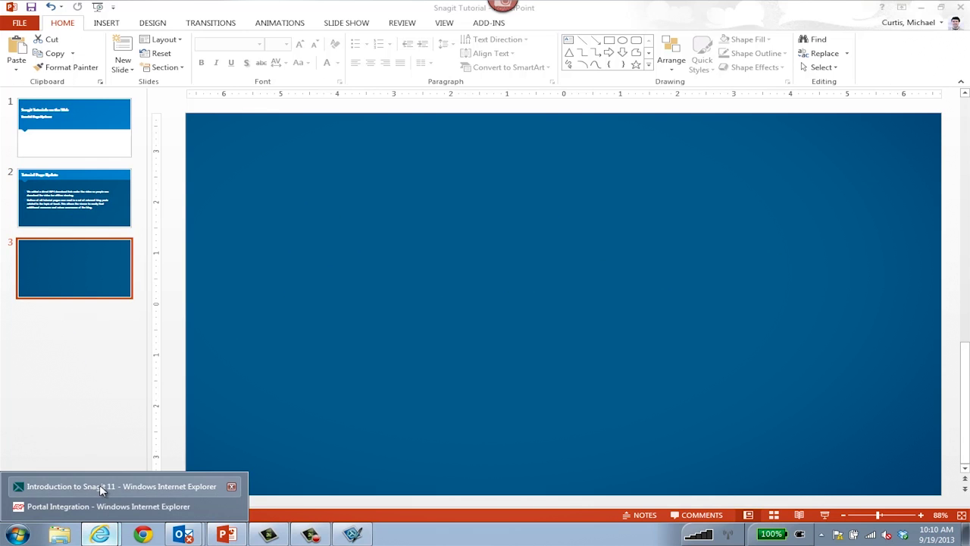
click(99, 484)
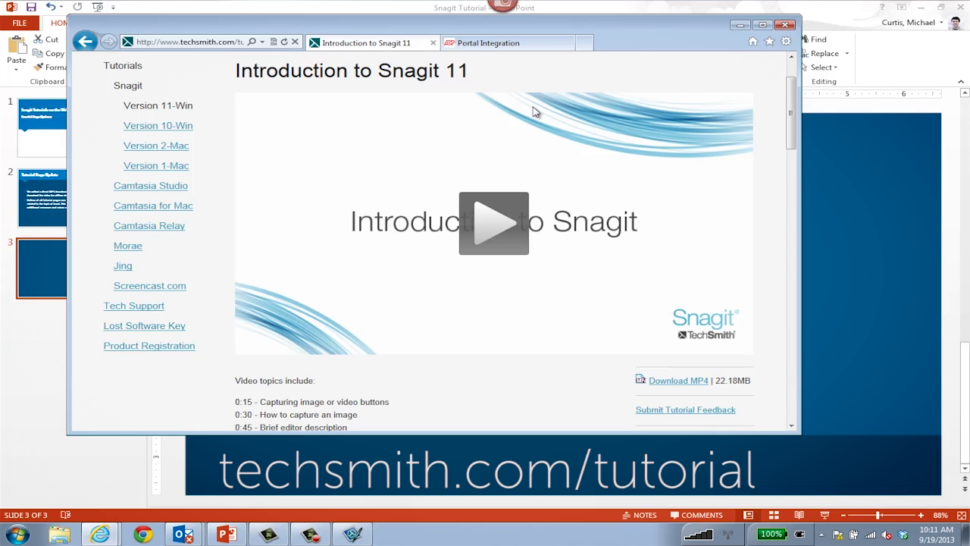
mouse_move(789, 132)
mouse_down()
mouse_move(790, 379)
mouse_move(798, 113)
mouse_move(797, 129)
mouse_up()
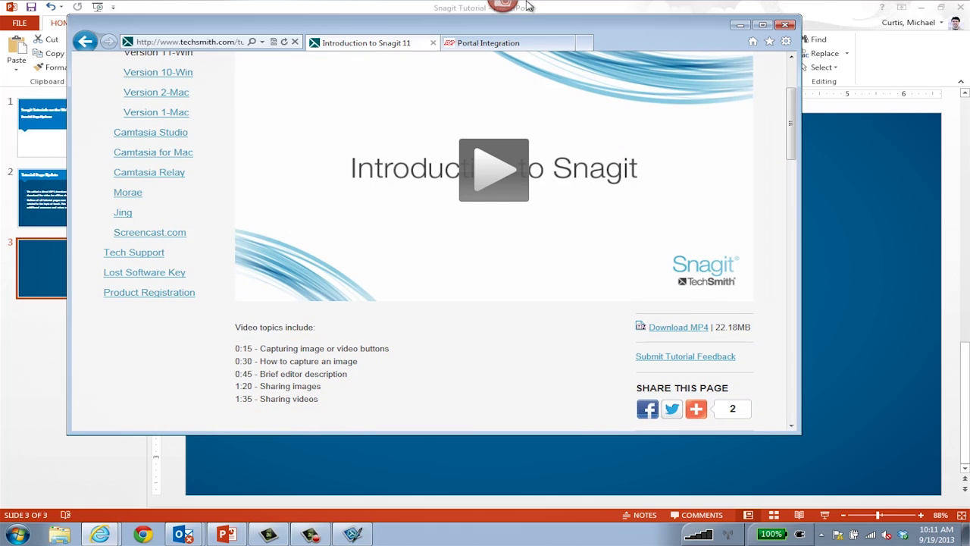
Take a 1071 × 3058 vertical scrolling capture of the full Introduction to Snagit 11 page.
mouse_move(502, 14)
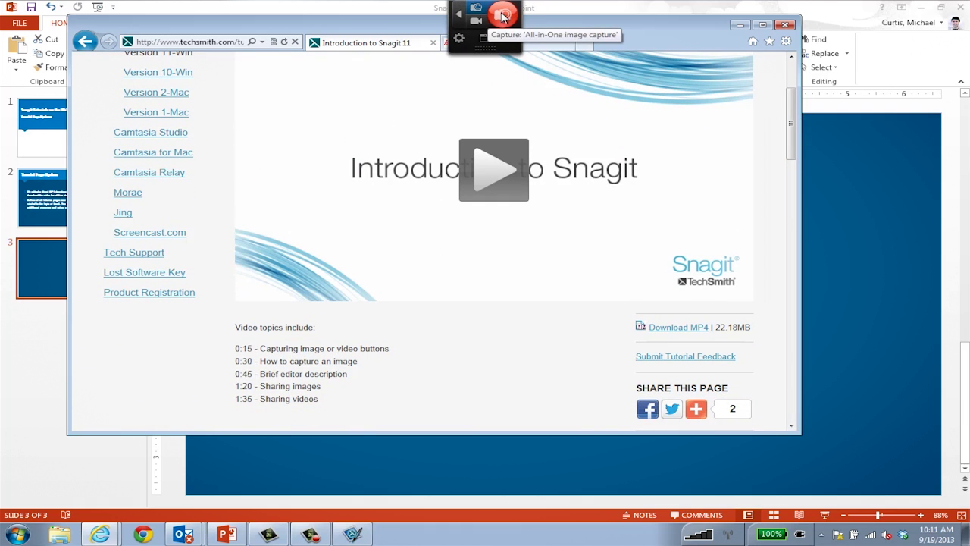
click(502, 15)
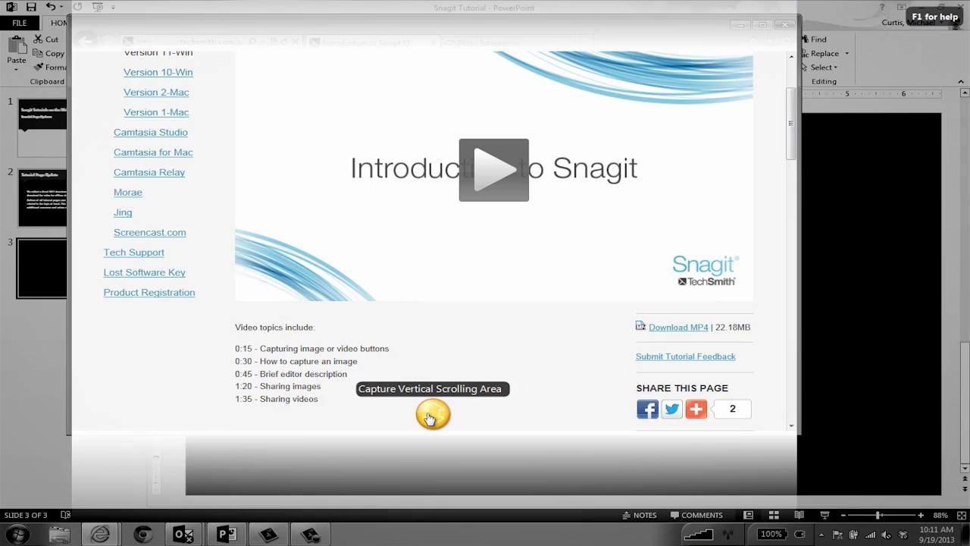
click(430, 417)
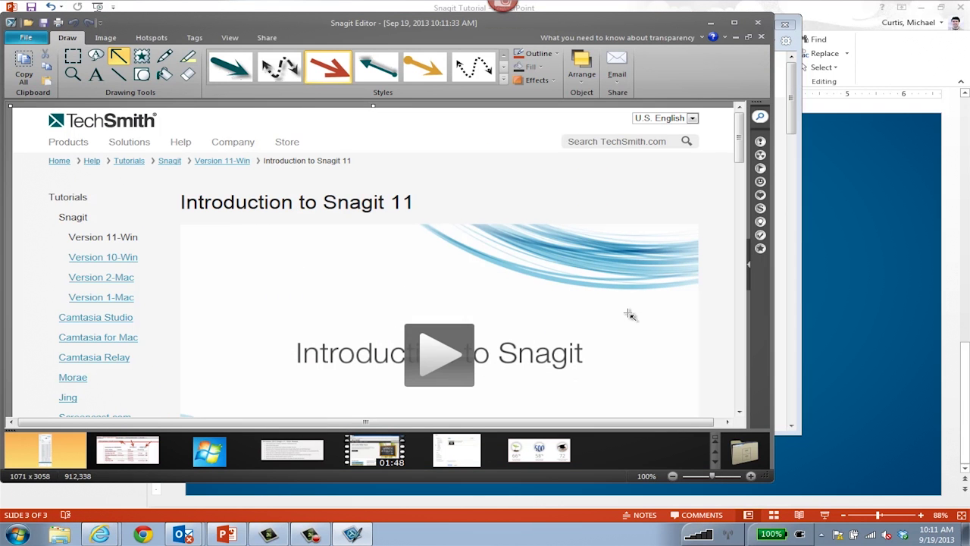
Enlarge the editor window slightly and trim the footer off the bottom of the capture.
drag(742, 148, 741, 391)
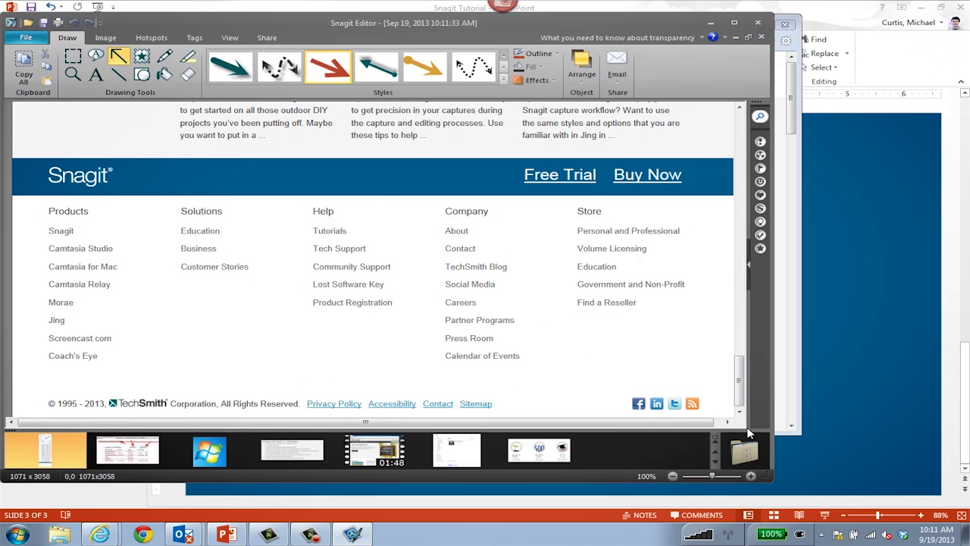
drag(770, 476, 781, 489)
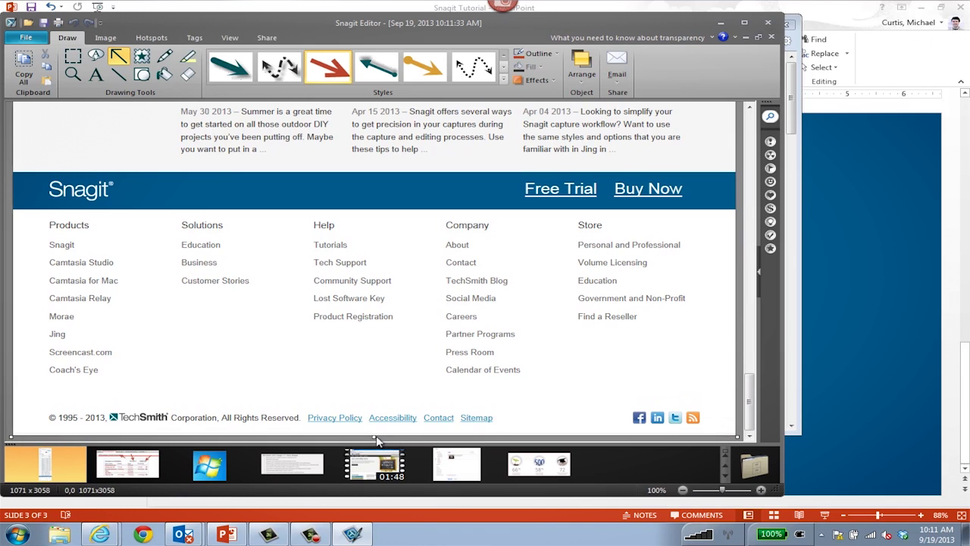
drag(372, 435, 388, 173)
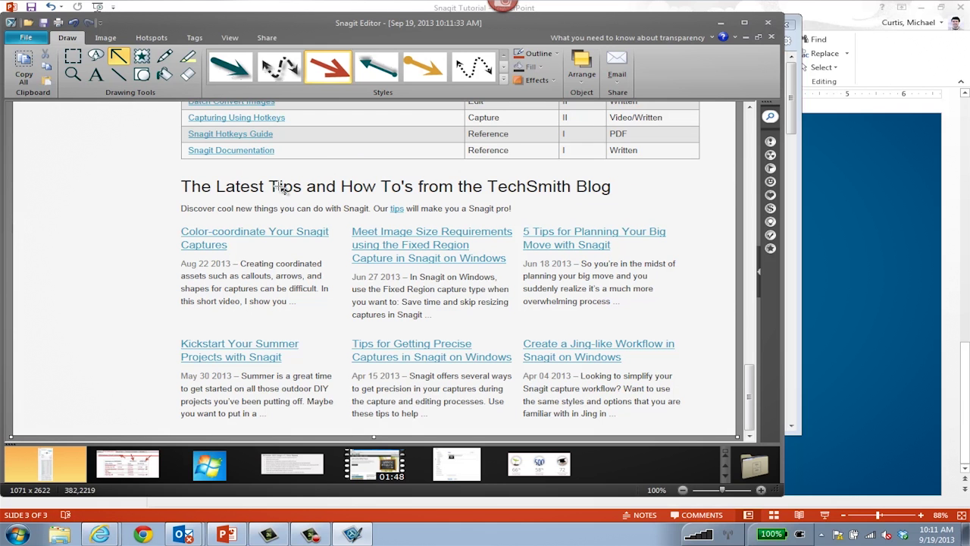
drag(751, 401, 743, 281)
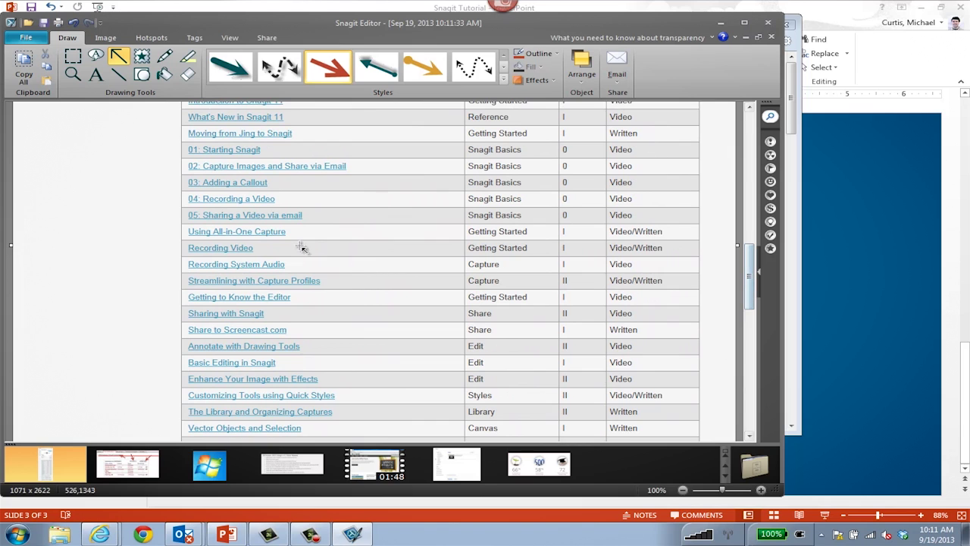
Trim the left and right margins and the top header, leaving a 790 × 2000 image.
drag(11, 245, 172, 250)
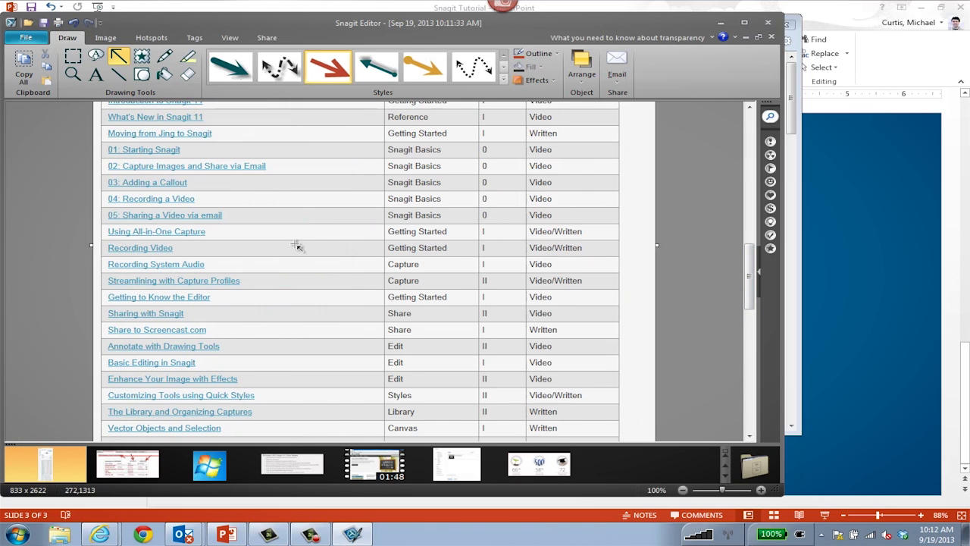
drag(658, 244, 625, 246)
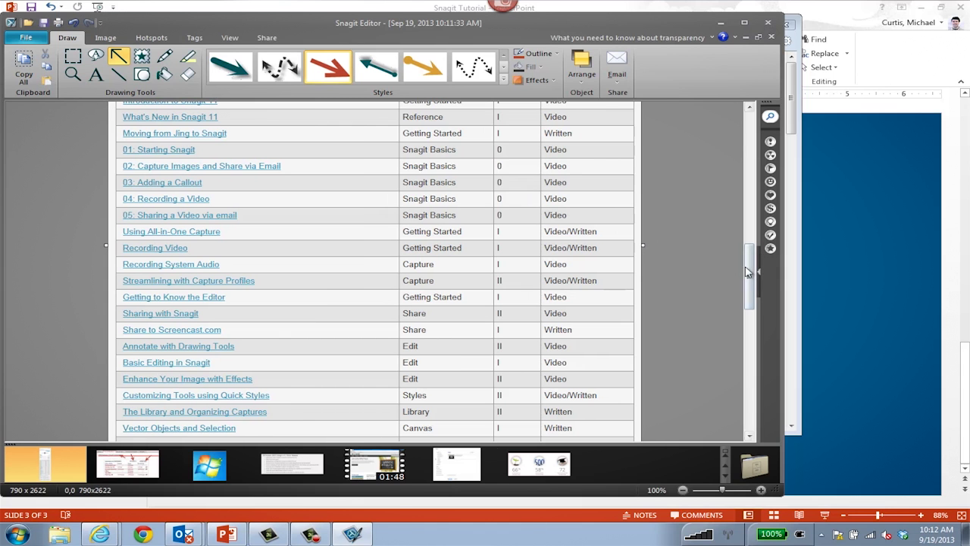
drag(748, 273, 746, 114)
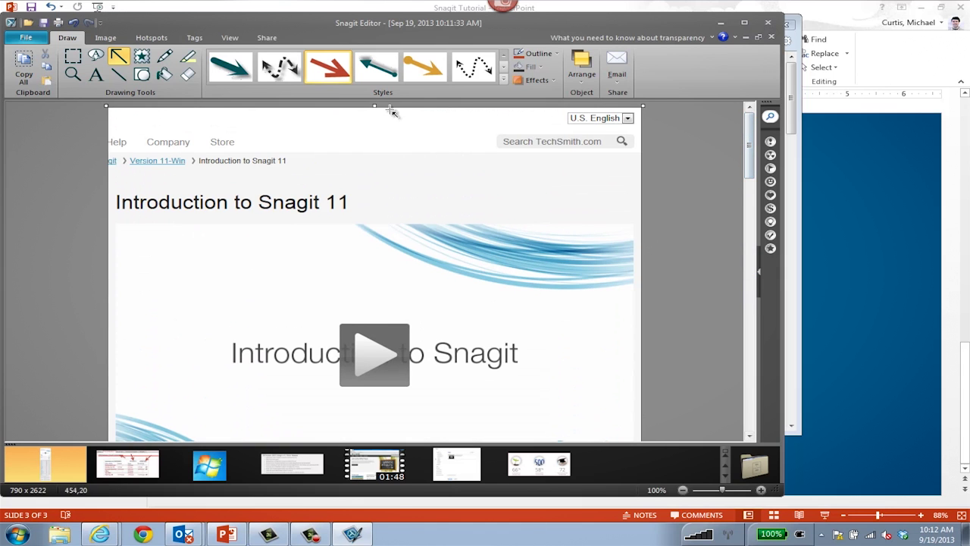
drag(373, 106, 392, 156)
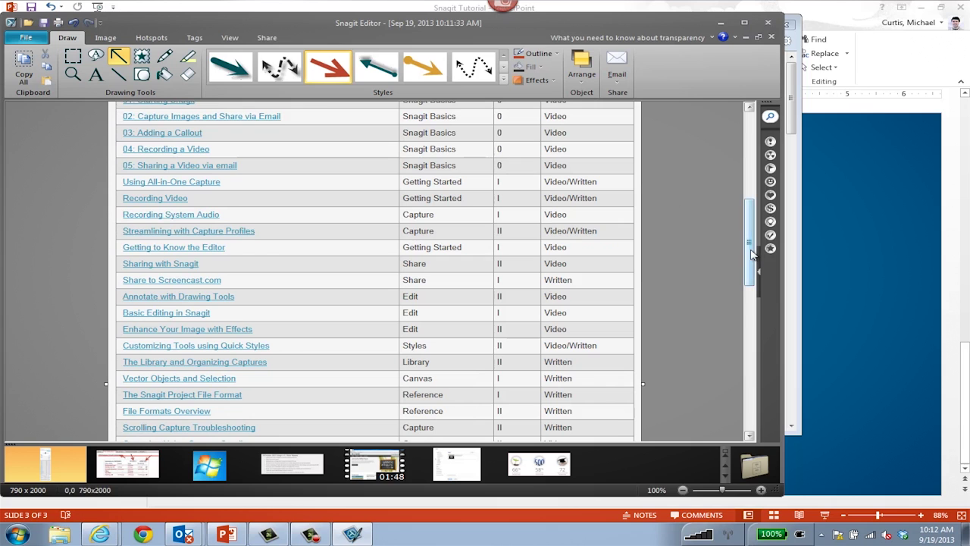
drag(750, 254, 737, 163)
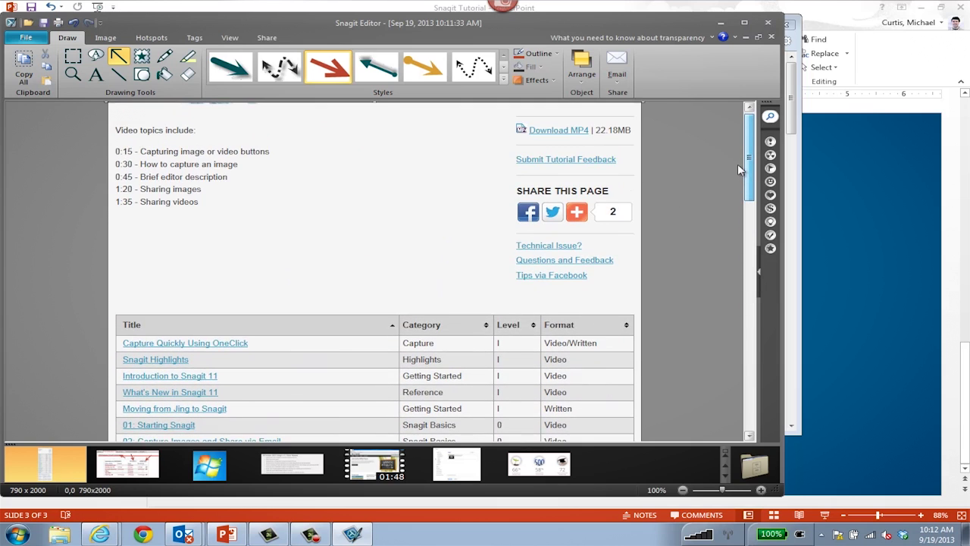
Cut out the tutorials table band with a wavy torn edge, leaving a 790 × 685 capture.
click(106, 38)
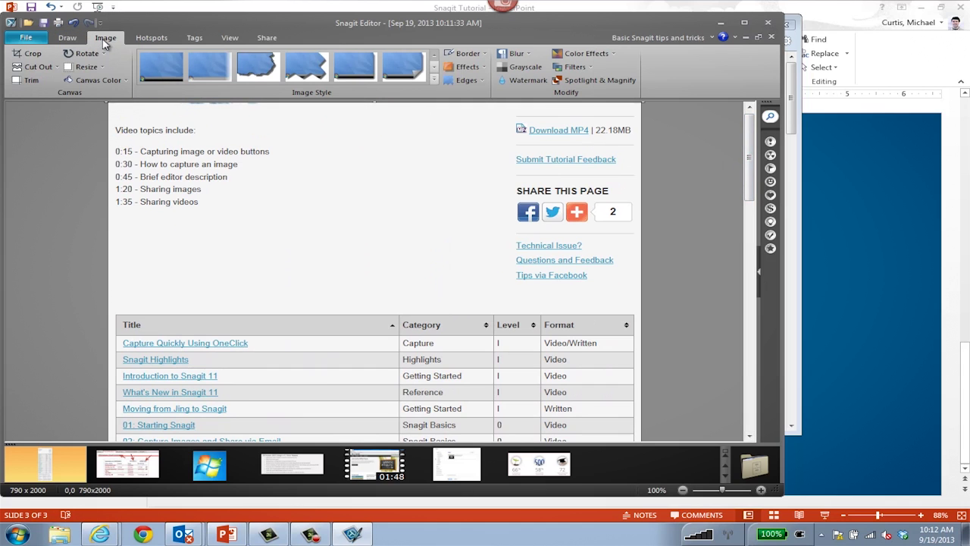
click(48, 68)
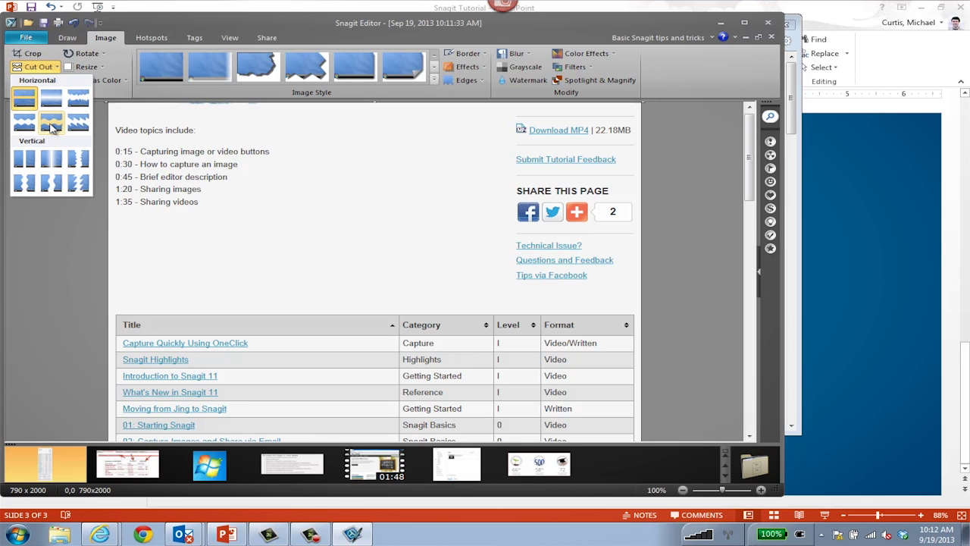
click(53, 122)
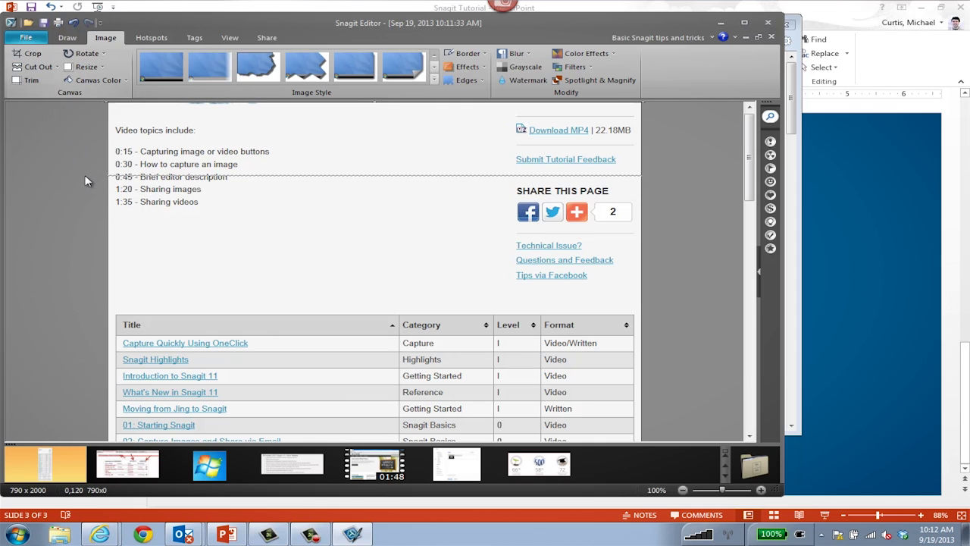
mouse_move(87, 173)
mouse_down()
mouse_move(63, 428)
mouse_move(65, 437)
mouse_move(68, 385)
mouse_move(70, 453)
mouse_move(70, 359)
mouse_up()
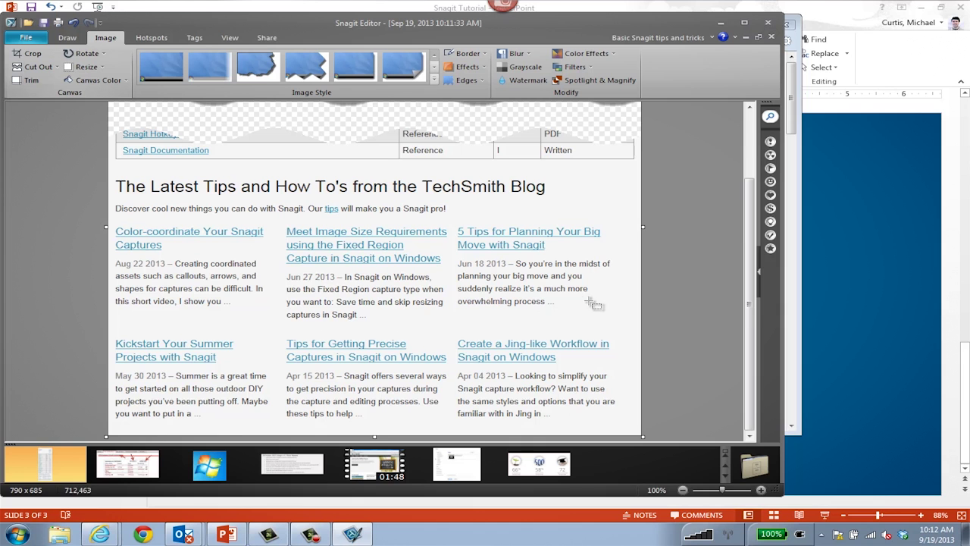
drag(750, 322, 760, 216)
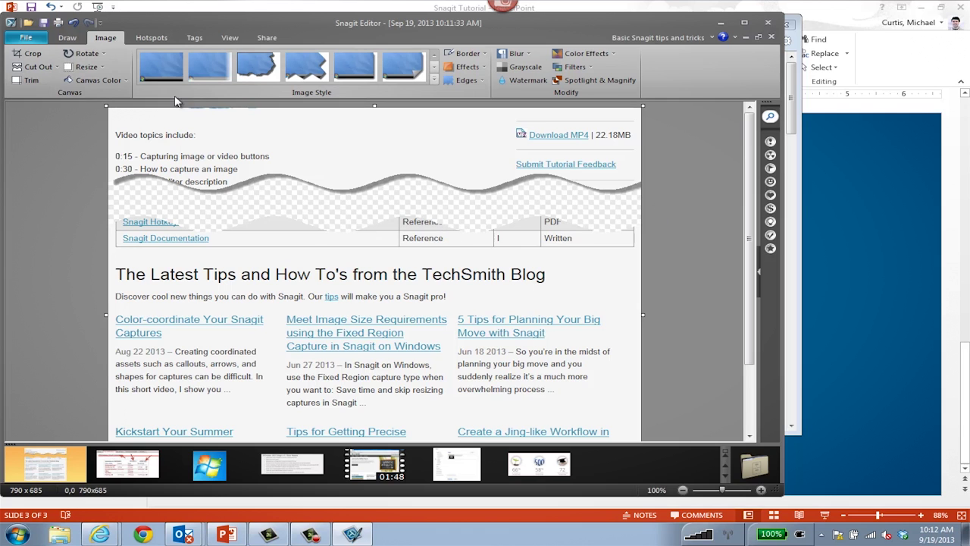
Draw an arrow callout at the Download MP4 link reading 'Download for local viewing'.
click(67, 37)
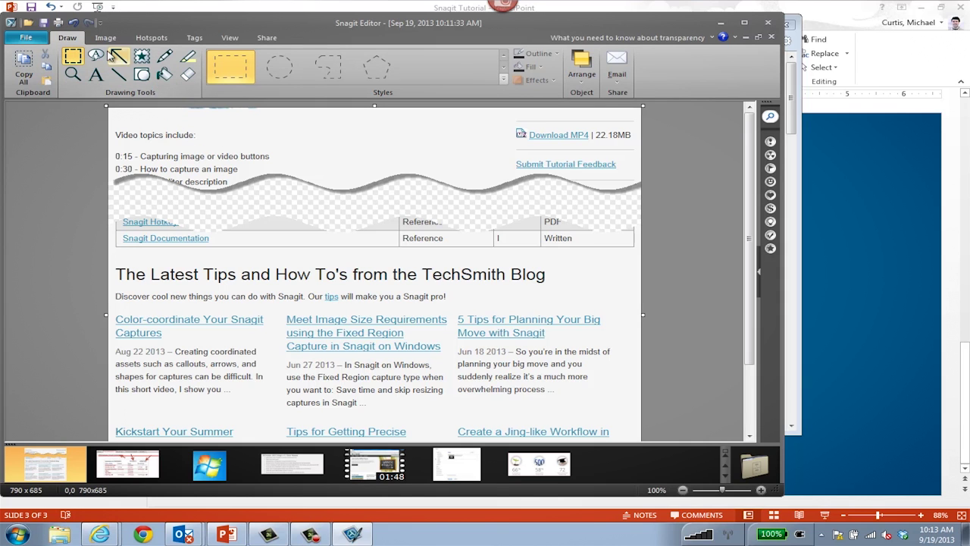
click(97, 56)
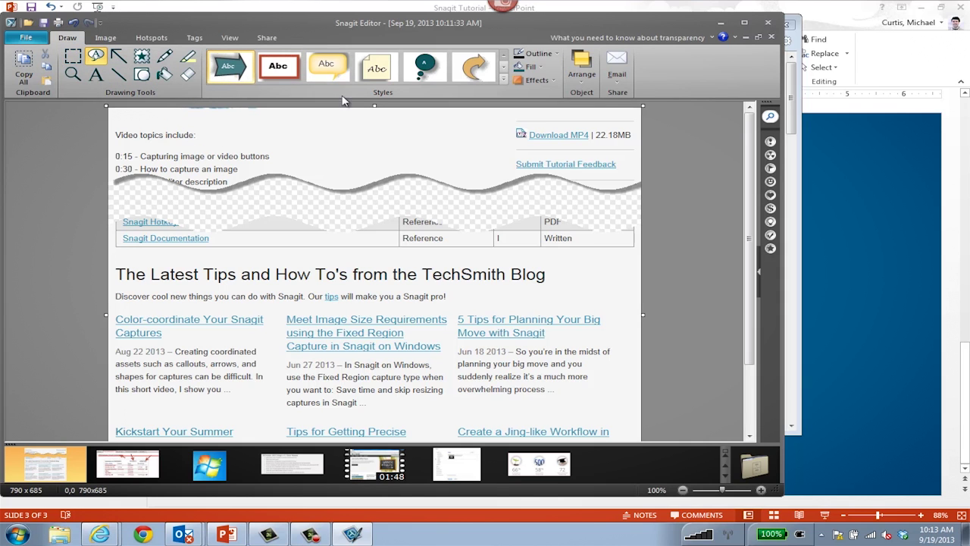
drag(377, 121, 514, 163)
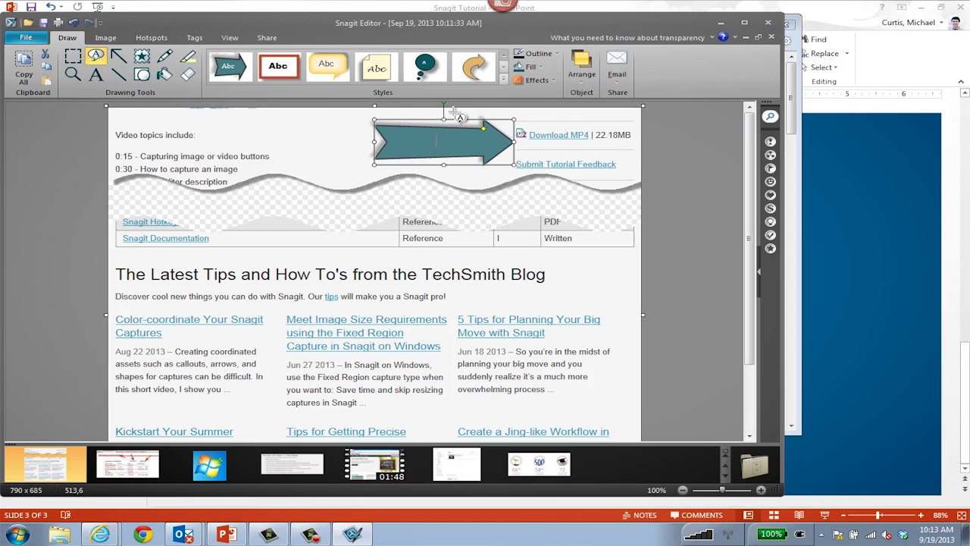
drag(443, 103, 439, 104)
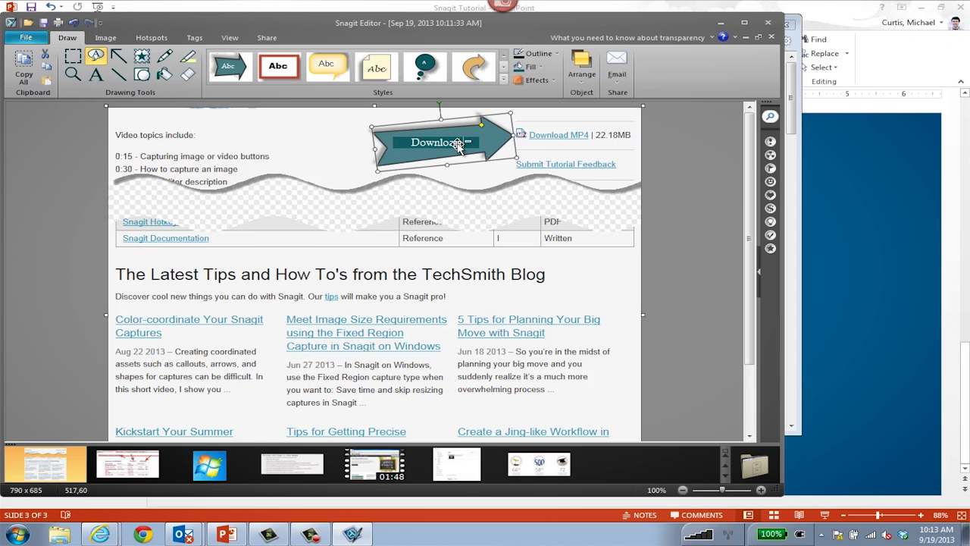
text(r local viewing)
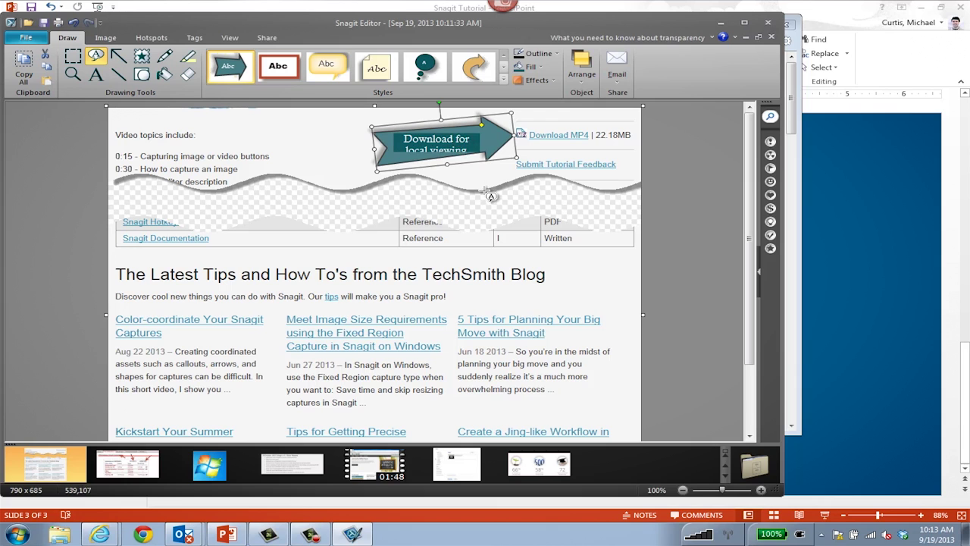
key(Escape)
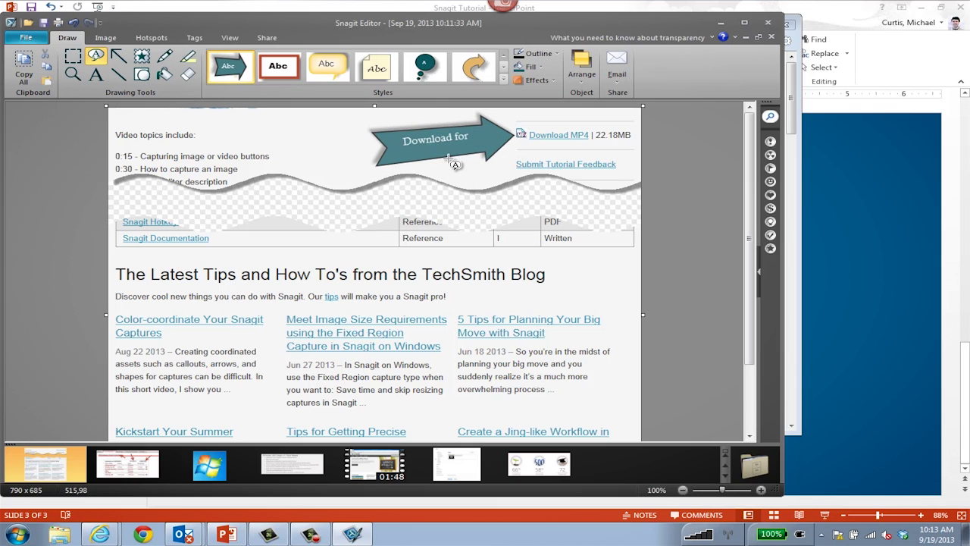
Enlarge the arrow callout so its text fits and tilt it to slant upward.
click(466, 140)
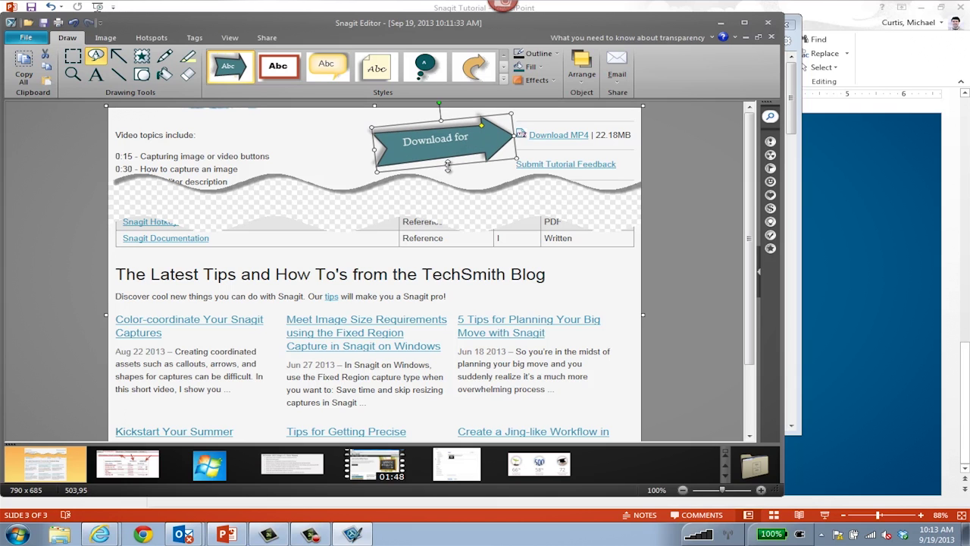
drag(448, 166, 450, 182)
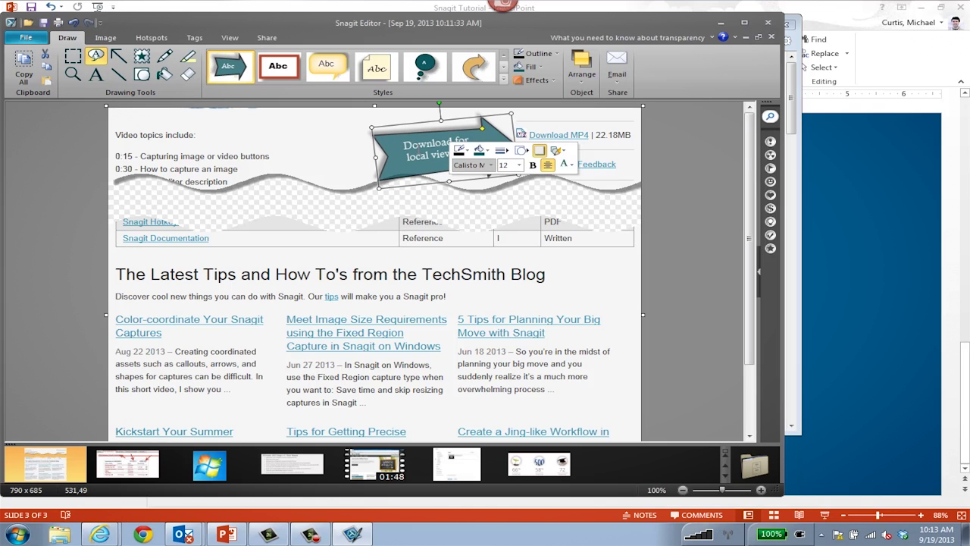
drag(385, 149, 380, 140)
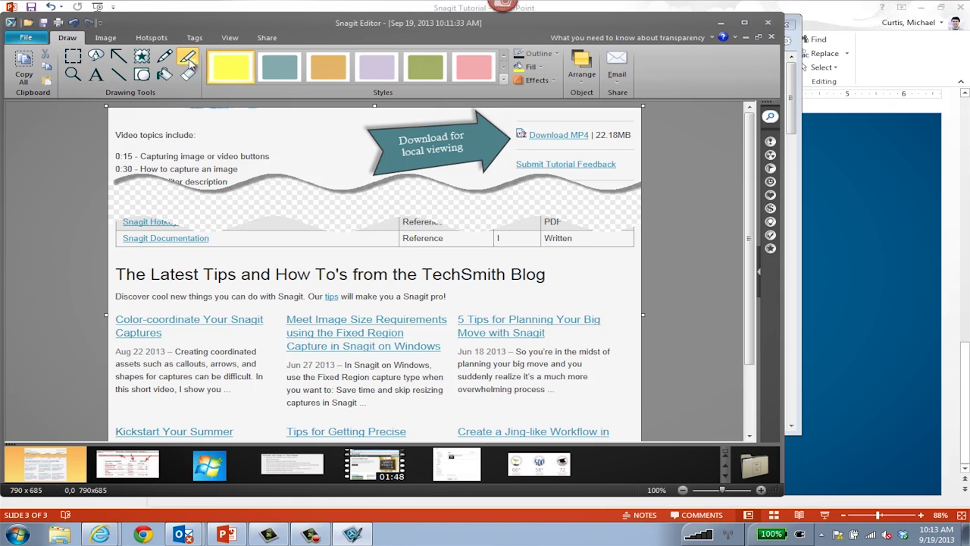
Drag a yellow highlight across the TechSmith Blog heading, then deselect it.
click(227, 72)
mouse_move(112, 260)
mouse_down()
mouse_move(230, 308)
mouse_move(906, 66)
mouse_move(887, 112)
mouse_move(568, 277)
mouse_move(567, 288)
mouse_up()
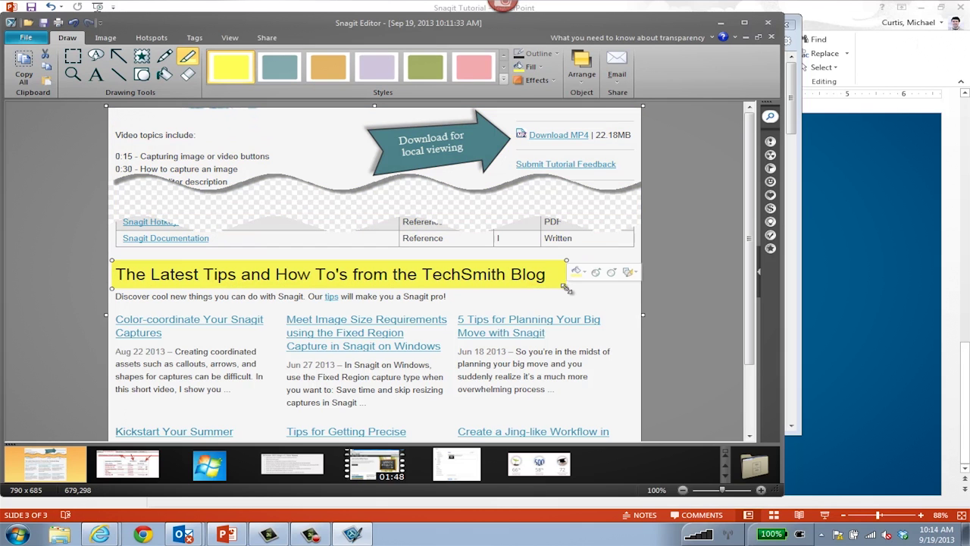
click(516, 321)
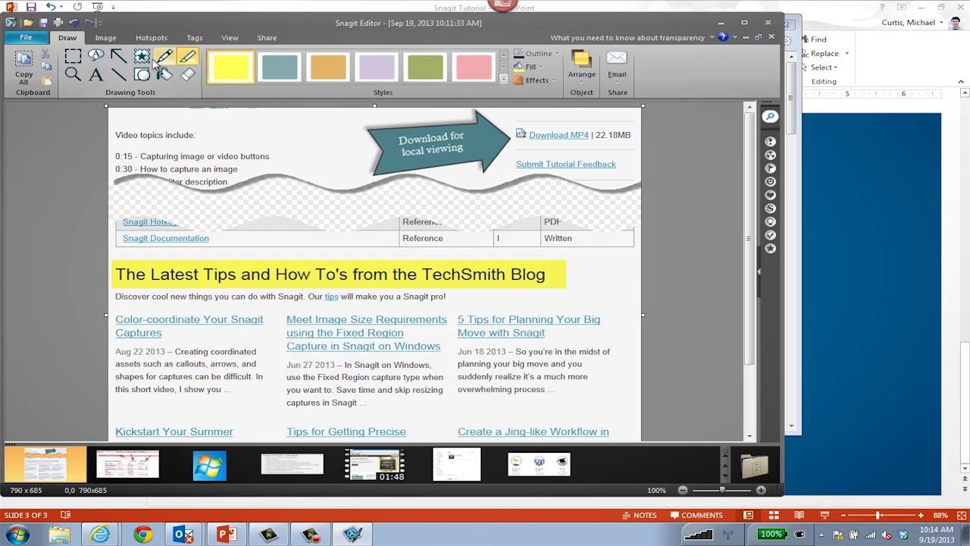
Place a green star stamp beside the TechSmith Blog heading, shrink it, and deselect.
click(147, 63)
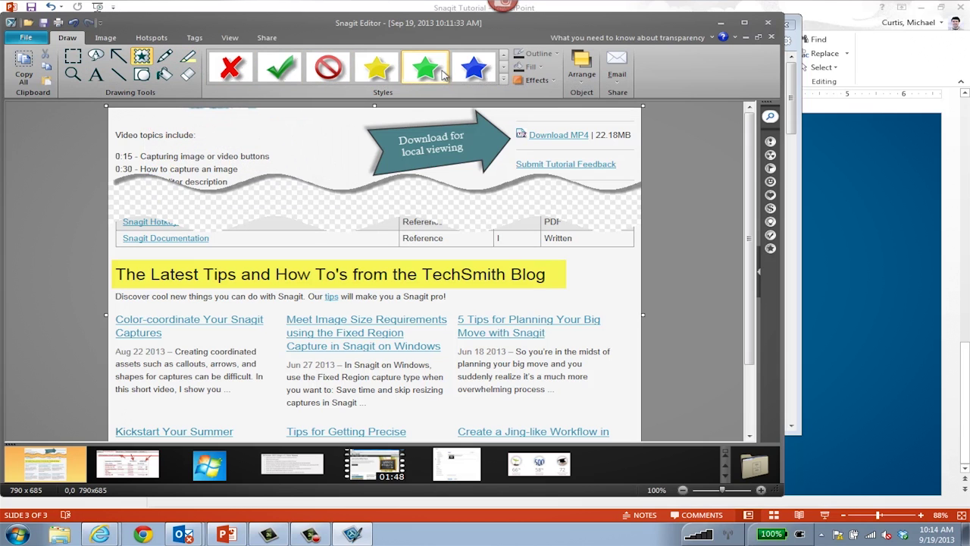
click(507, 79)
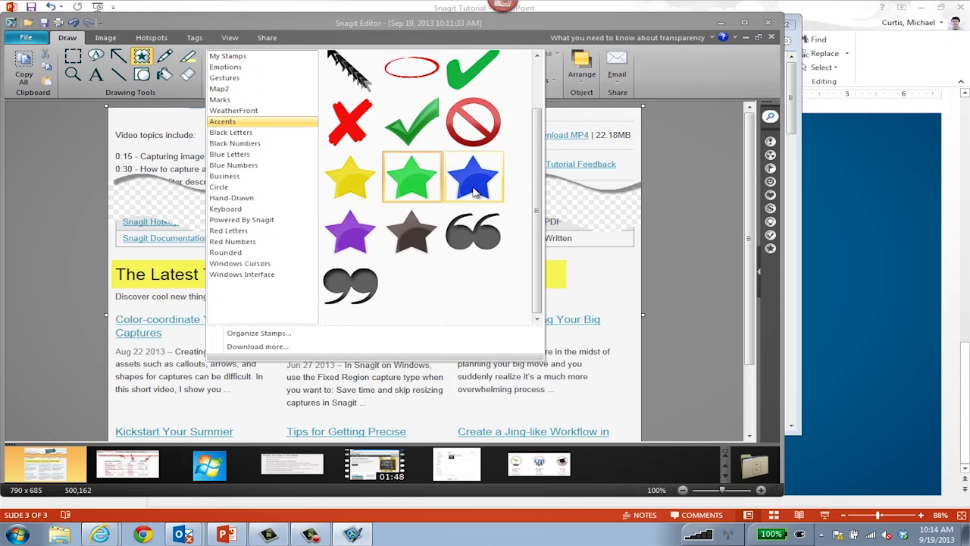
click(425, 175)
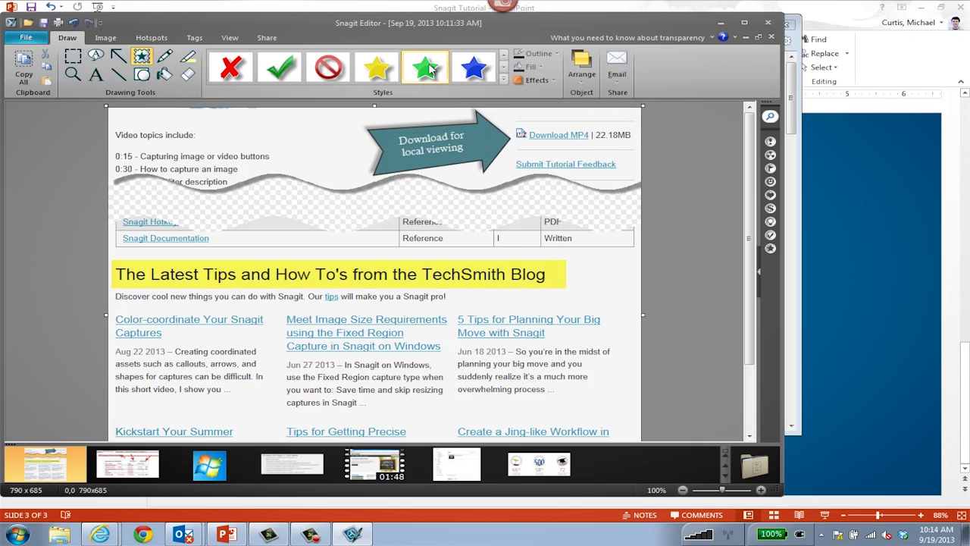
click(594, 259)
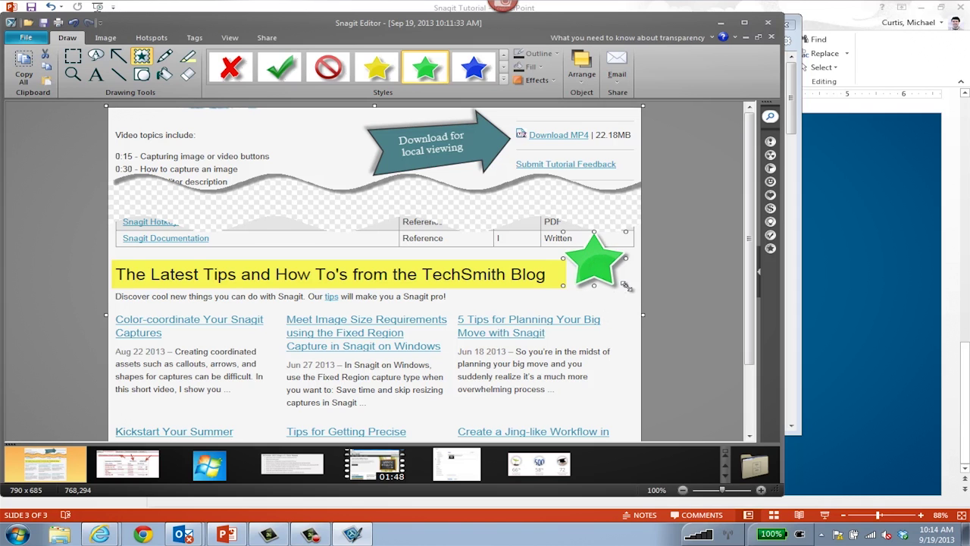
drag(626, 287, 561, 257)
key(Escape)
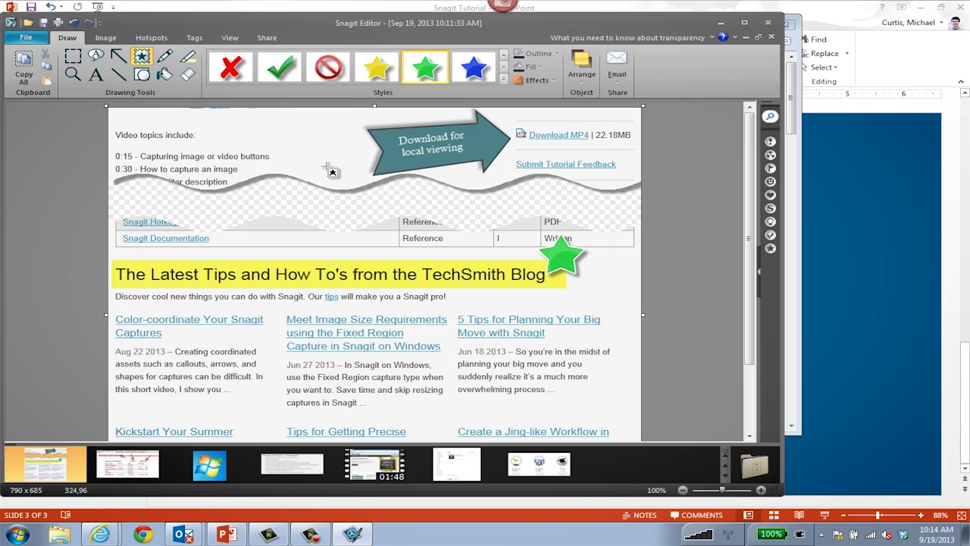
Share the annotated capture to PowerPoint and open it as slide 3 of Snagit Tutorial.pptx.
click(26, 38)
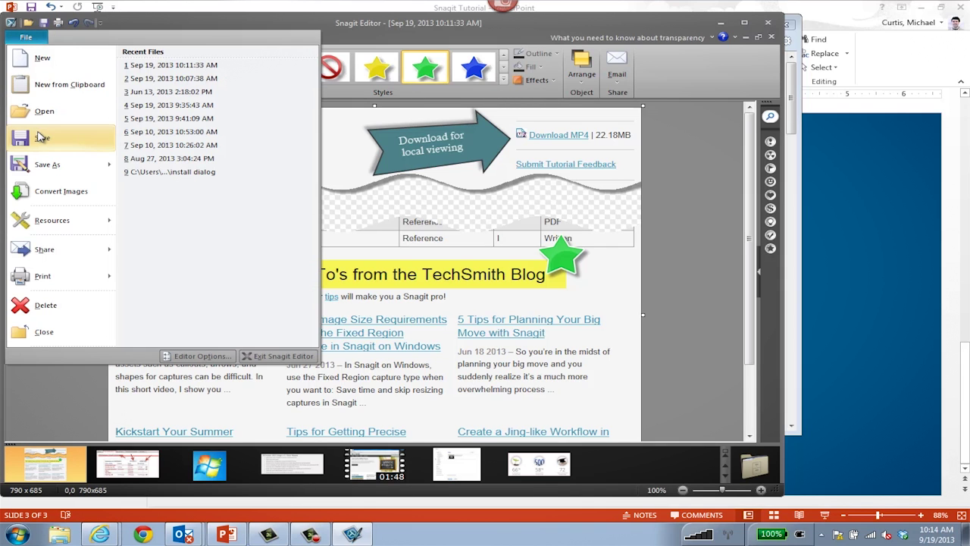
click(390, 199)
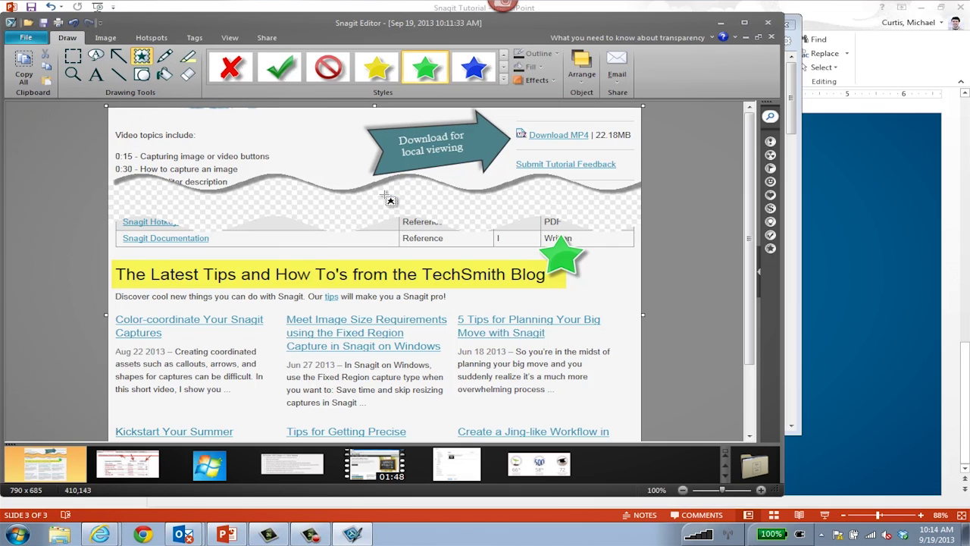
click(269, 38)
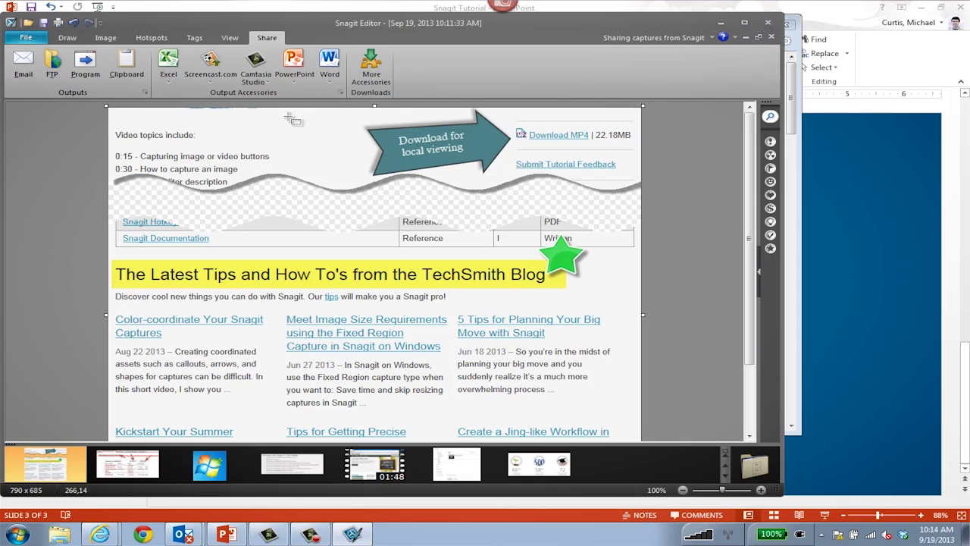
click(297, 62)
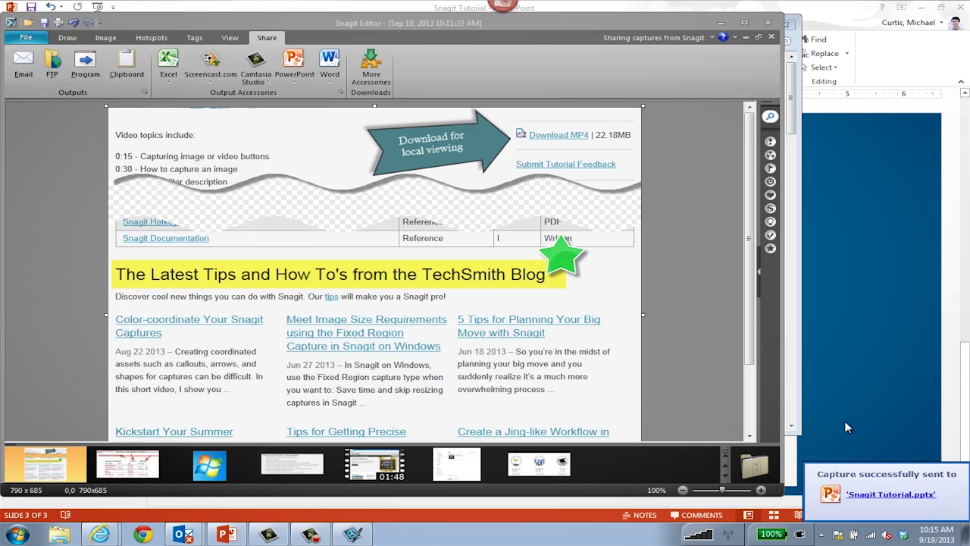
click(838, 385)
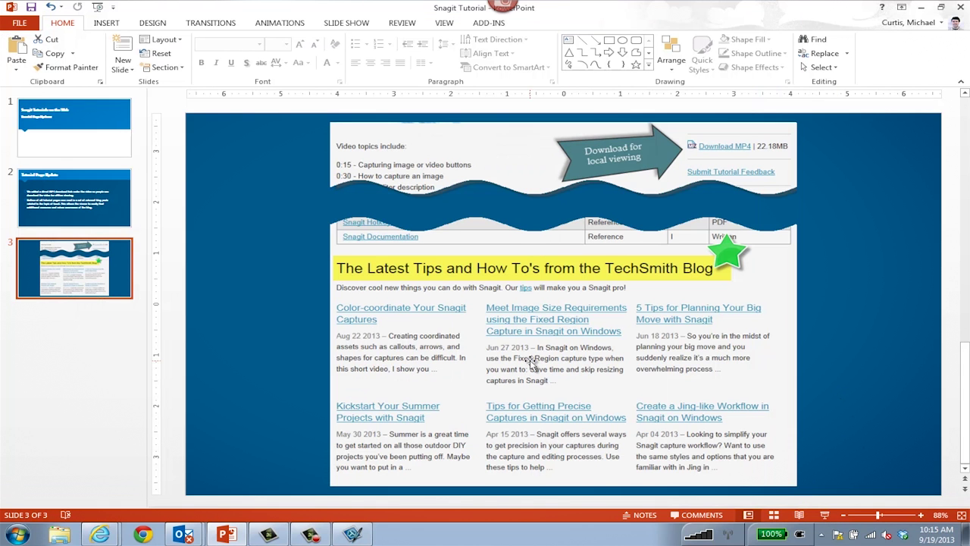
View slide 2 'Tutorial Page Update', then return to slide 3 with the blog capture.
click(93, 205)
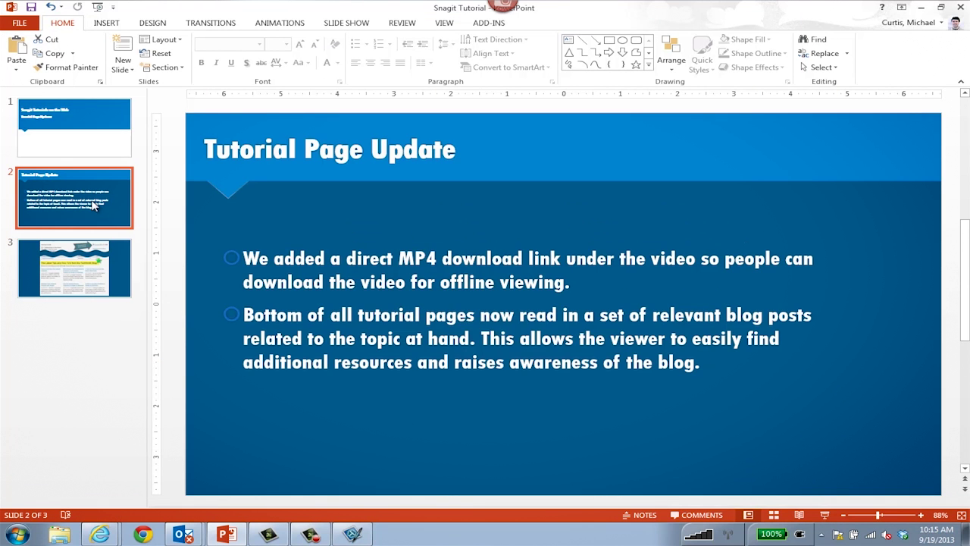
click(80, 269)
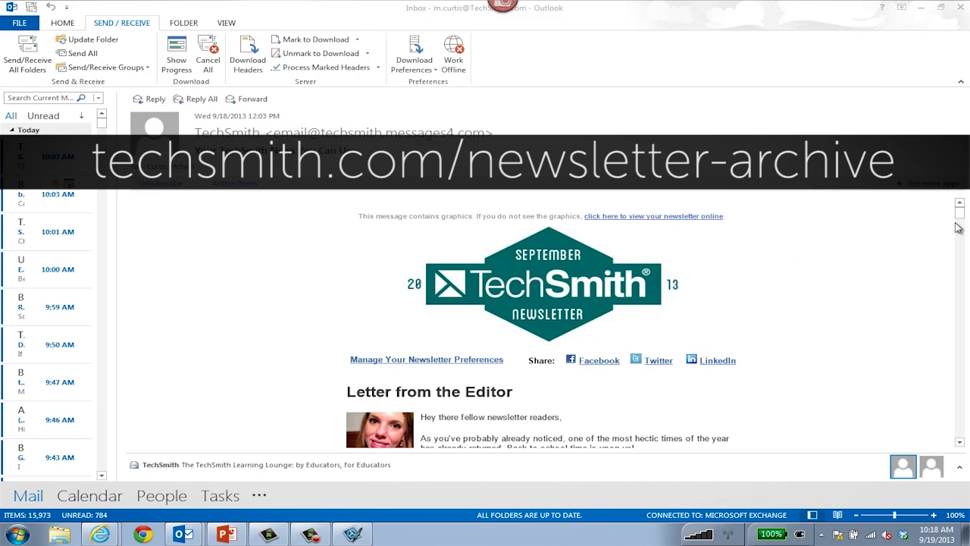
Switch Snagit's capture mode to Video and begin selecting a region to record.
mouse_move(959, 219)
mouse_down()
mouse_move(959, 238)
mouse_move(962, 211)
mouse_up()
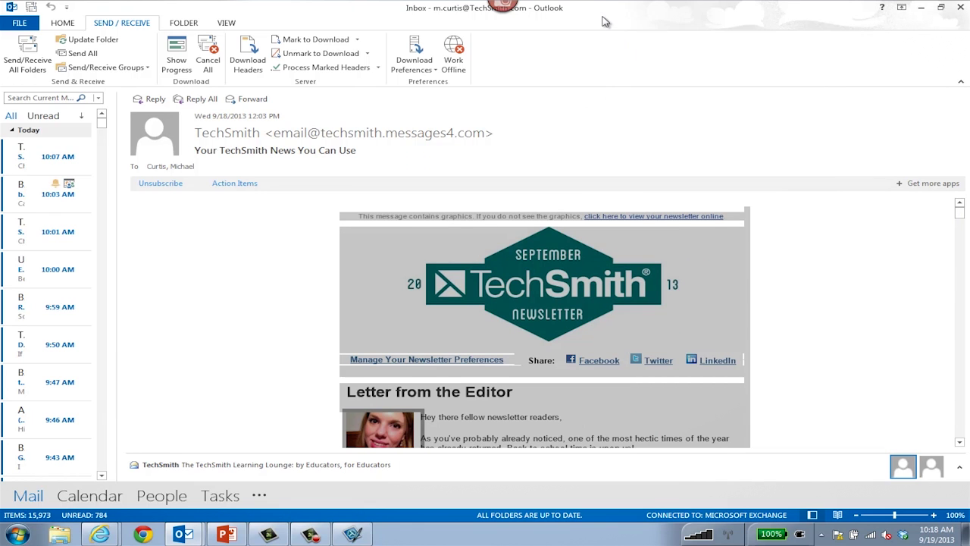
mouse_move(505, 8)
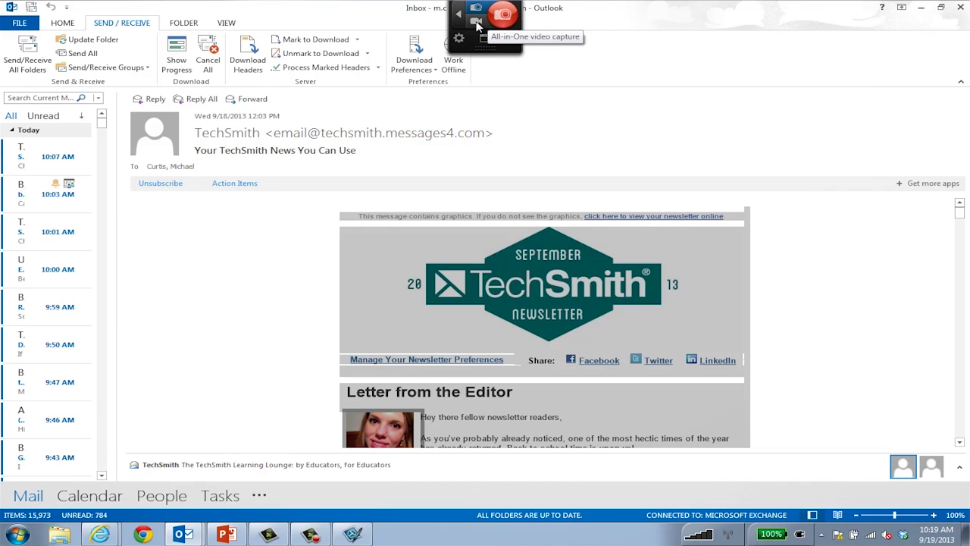
click(477, 24)
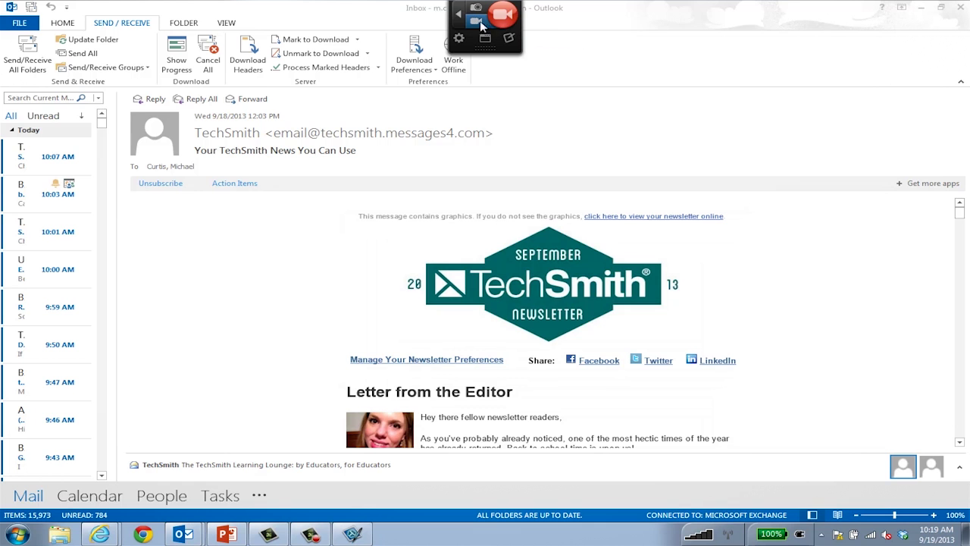
click(502, 23)
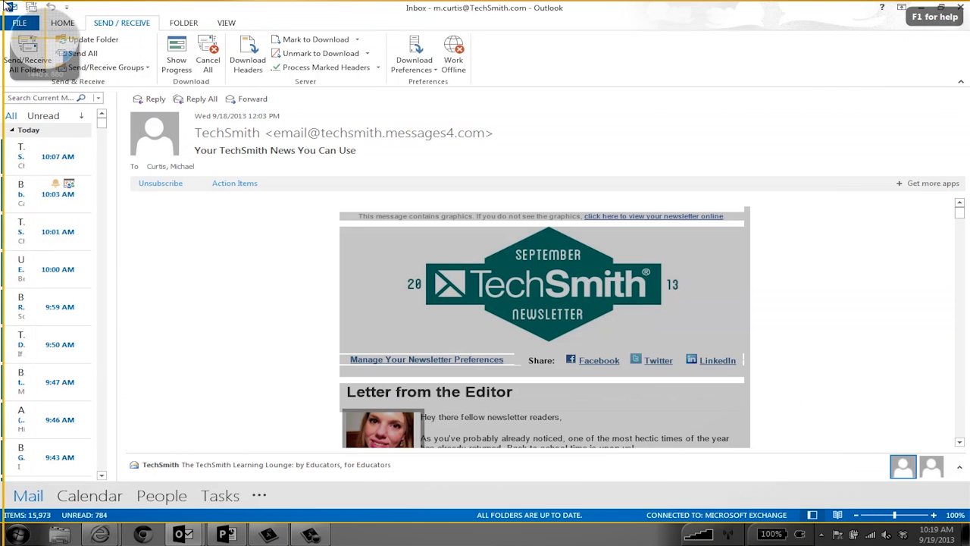
Start recording a 1140 × 744 region over Outlook with microphone and system audio on.
drag(1, 0, 770, 455)
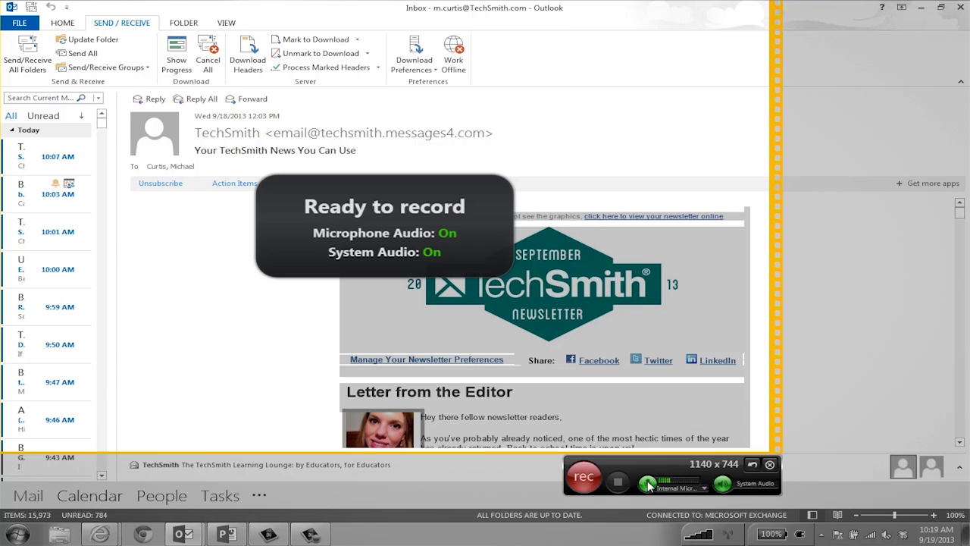
click(648, 485)
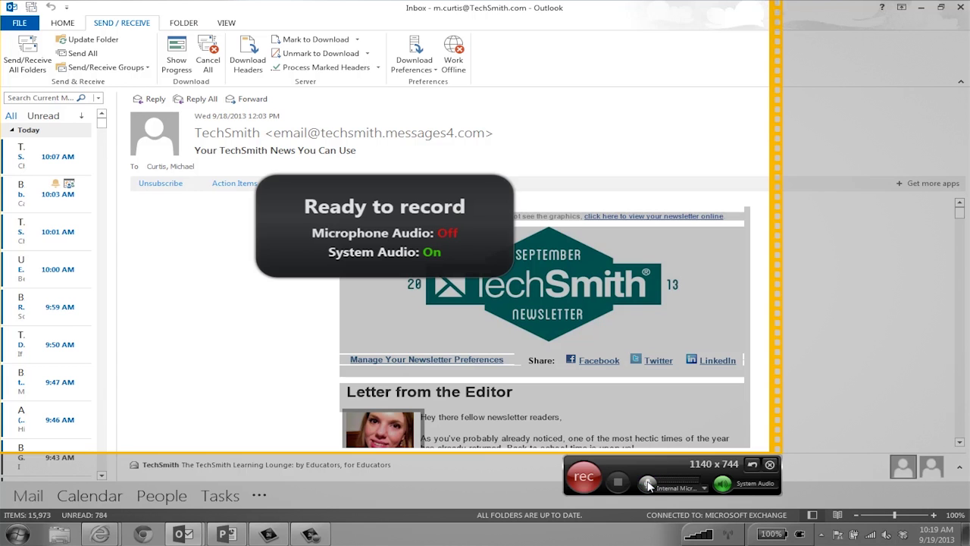
click(648, 485)
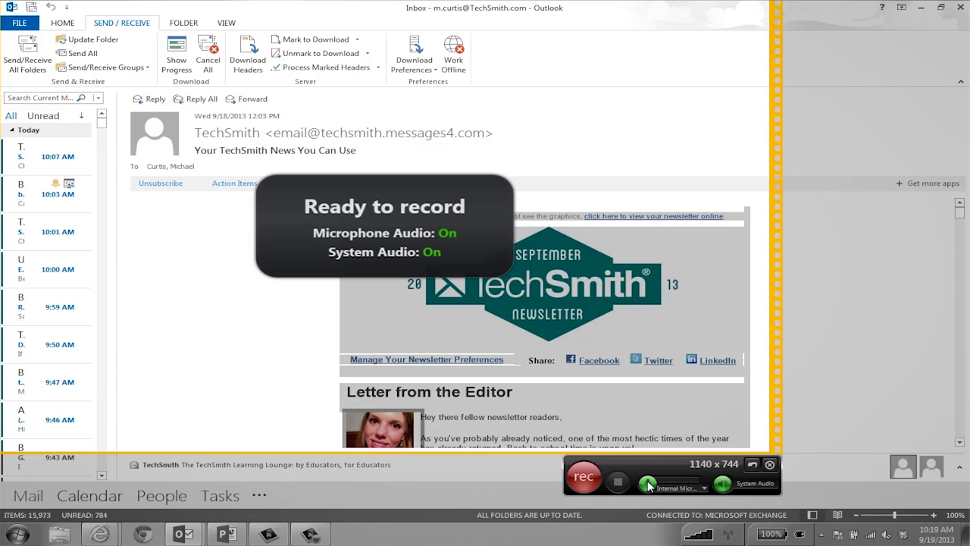
click(583, 478)
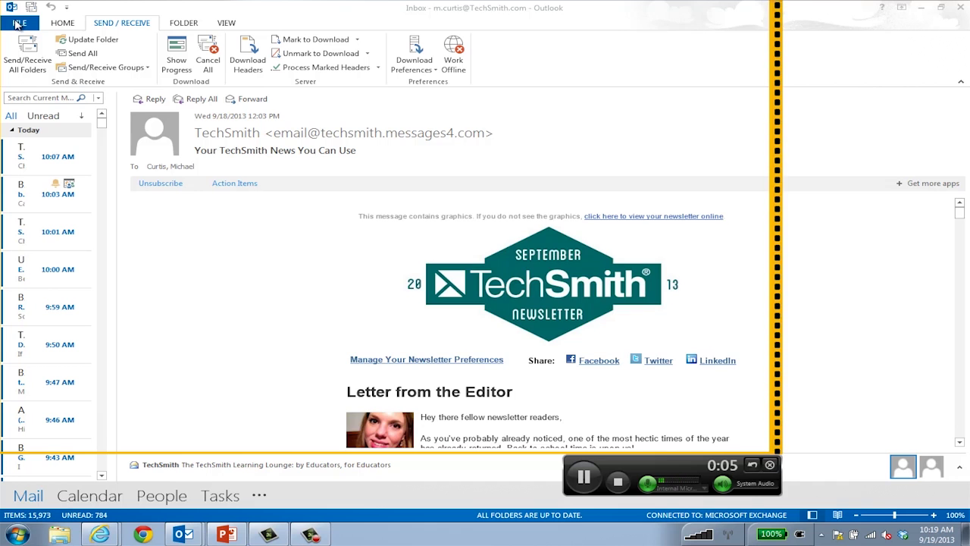
Turn on Outlook's Automatic Replies from File > Info, sending the existing vacation message.
click(16, 23)
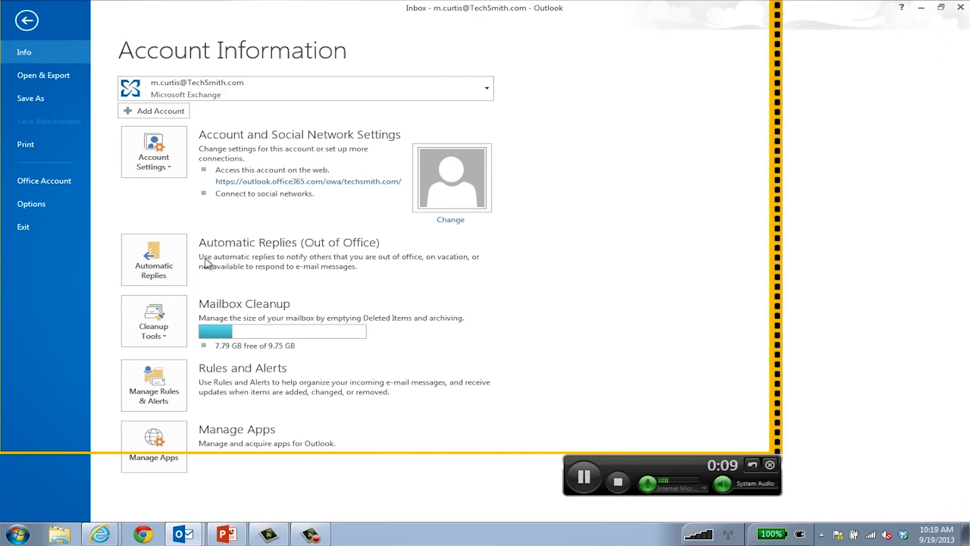
click(176, 259)
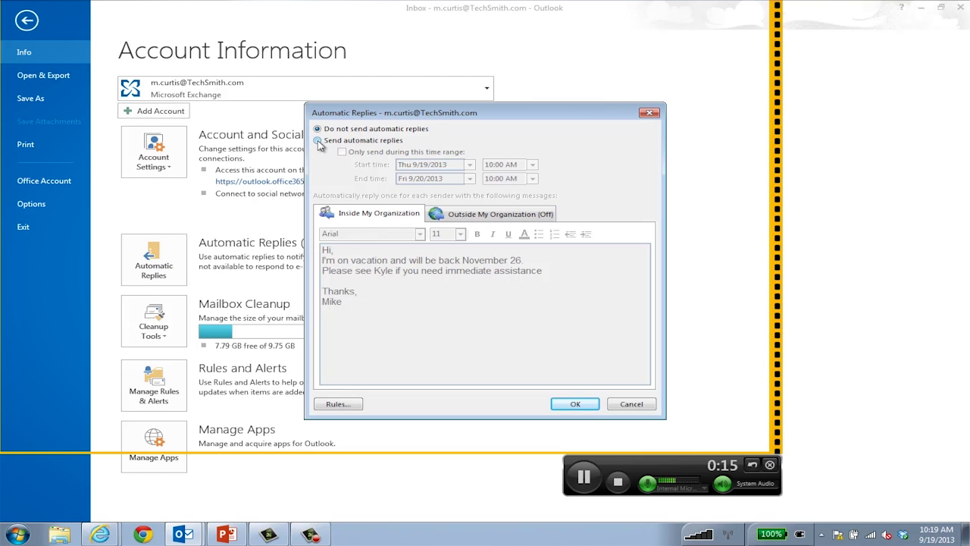
click(318, 142)
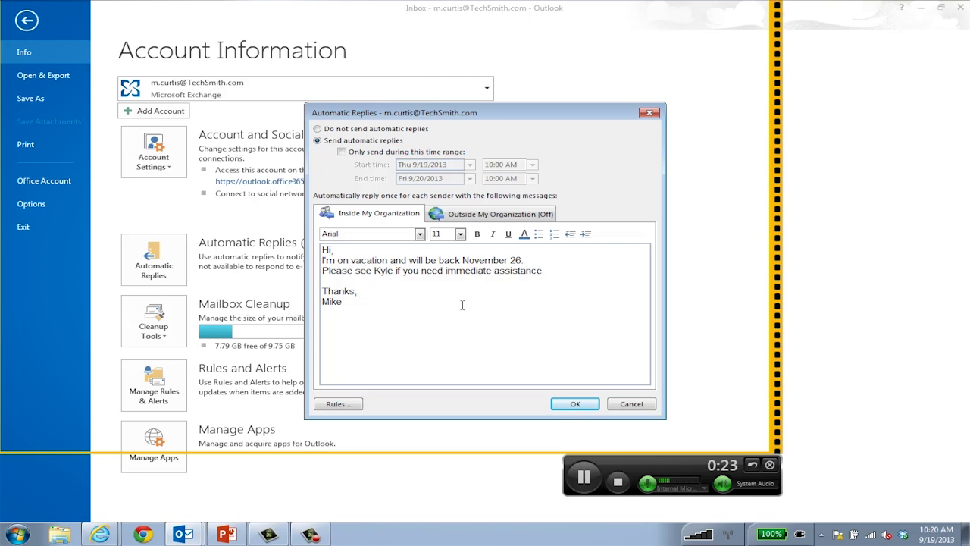
click(569, 405)
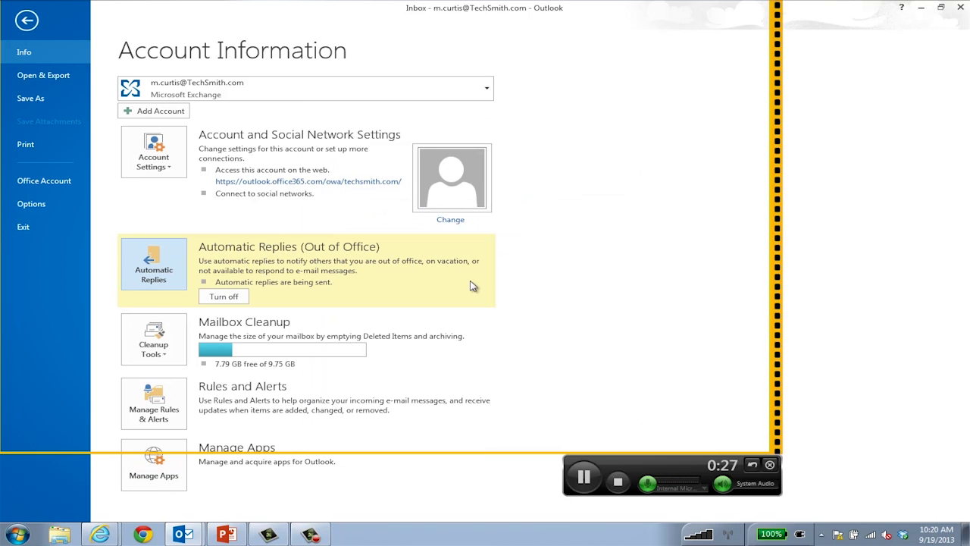
Stop the recording so the 33-second Outlook video opens in Snagit Editor.
click(619, 483)
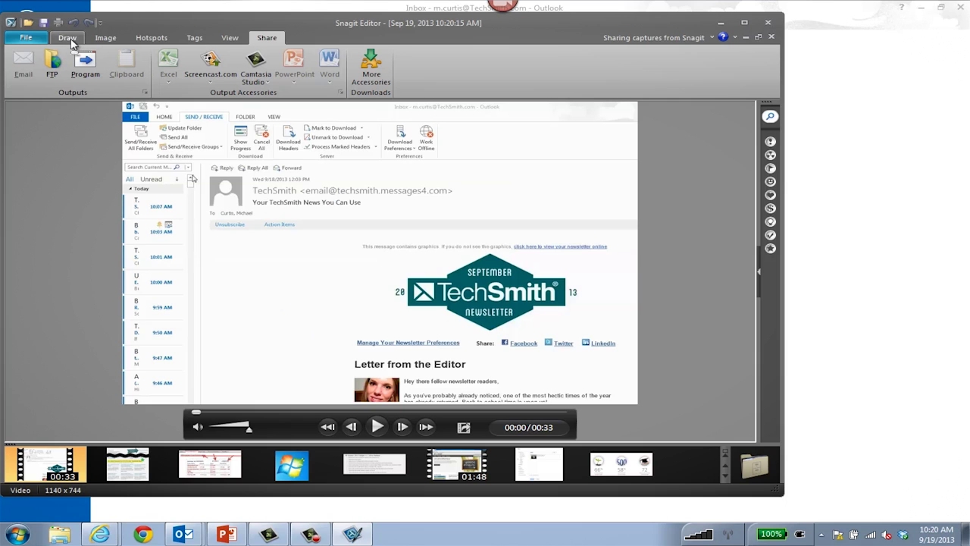
Capture the video frame at 00:02, where Outlook's FILE tab is clicked, as a still image.
click(67, 38)
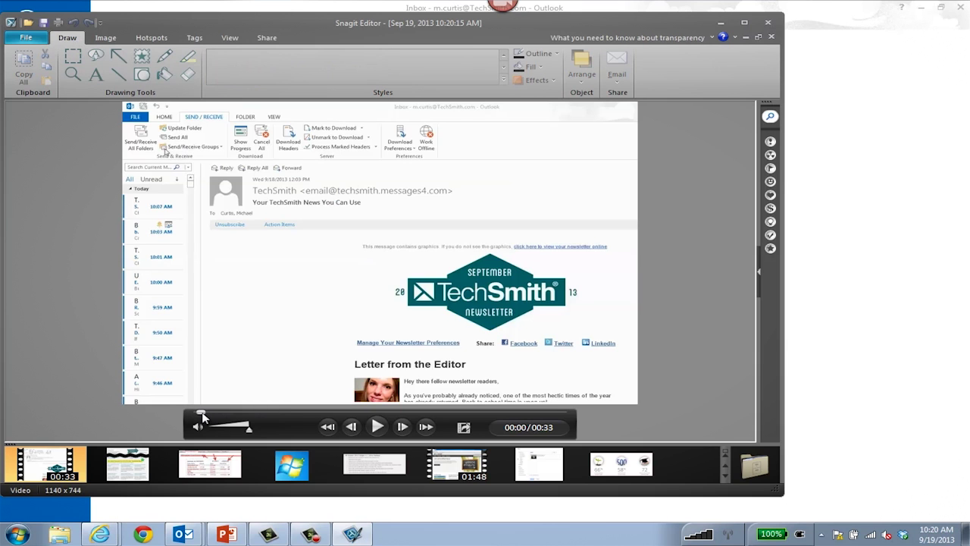
drag(211, 417, 217, 417)
click(464, 428)
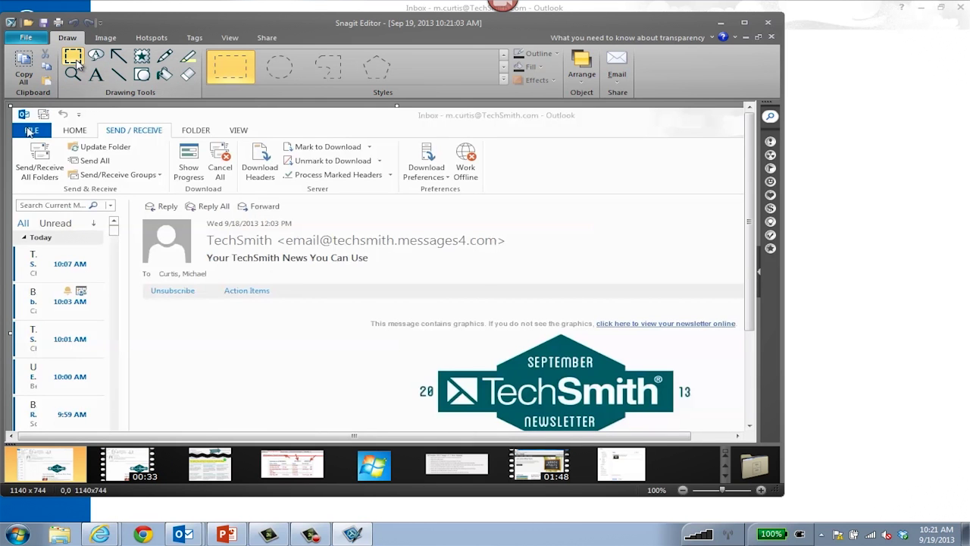
Crop the still to its 314 × 306 top-left corner showing the FILE tab and ribbon.
drag(225, 292, 11, 104)
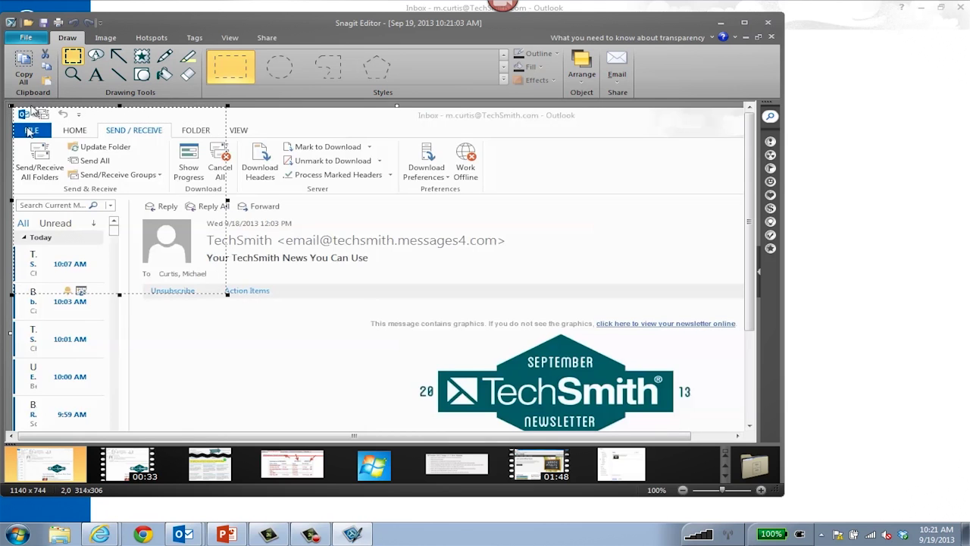
click(106, 37)
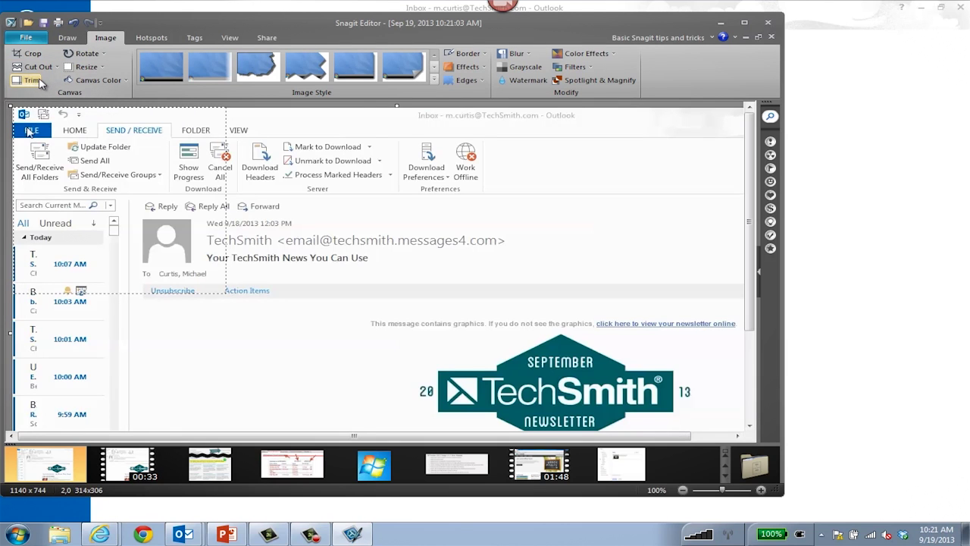
click(32, 54)
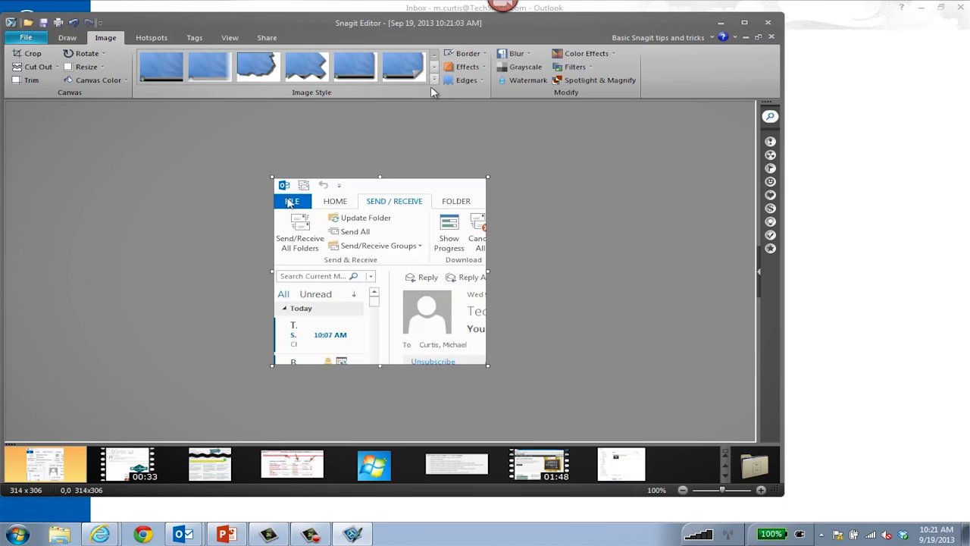
Place a Black Numbers '1' stamp on the capture and shrink it to a small marker.
click(72, 39)
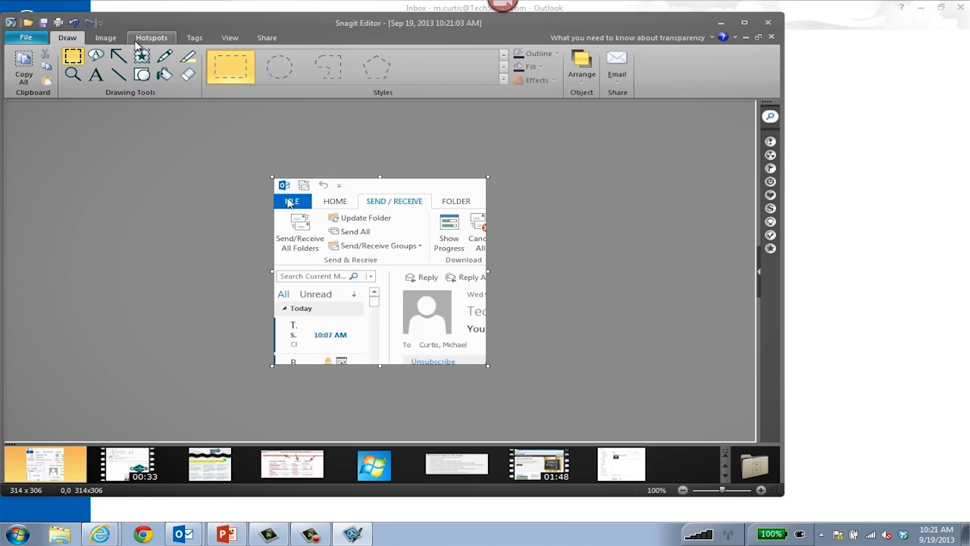
click(142, 57)
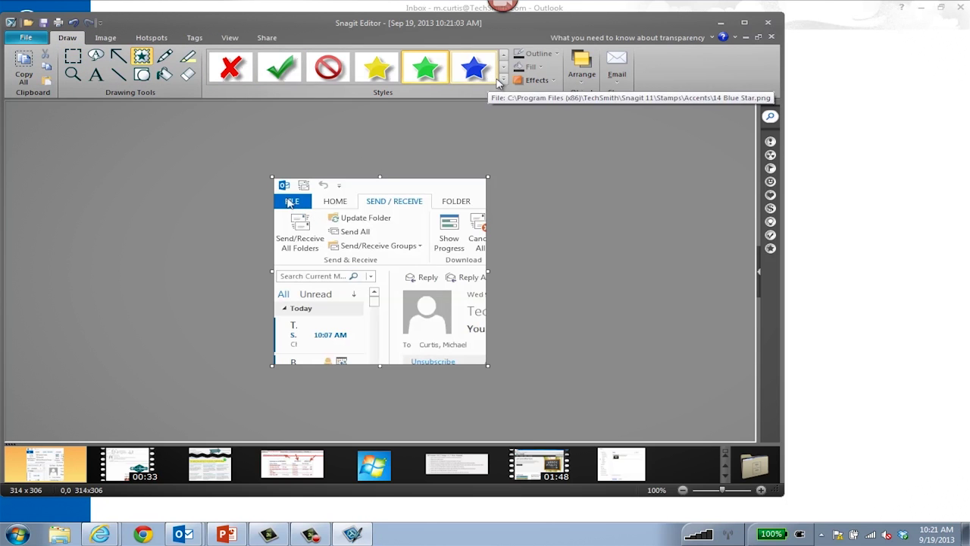
click(503, 79)
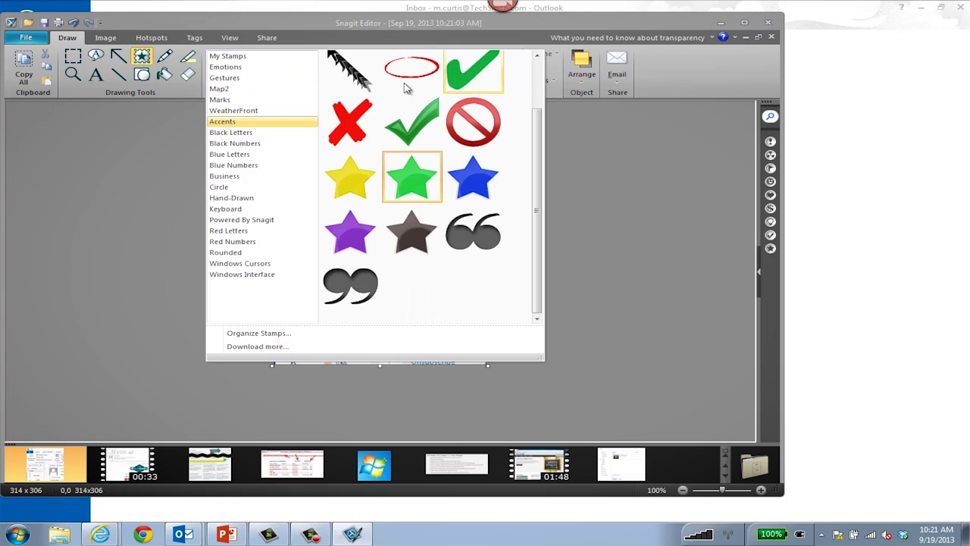
click(235, 143)
click(411, 76)
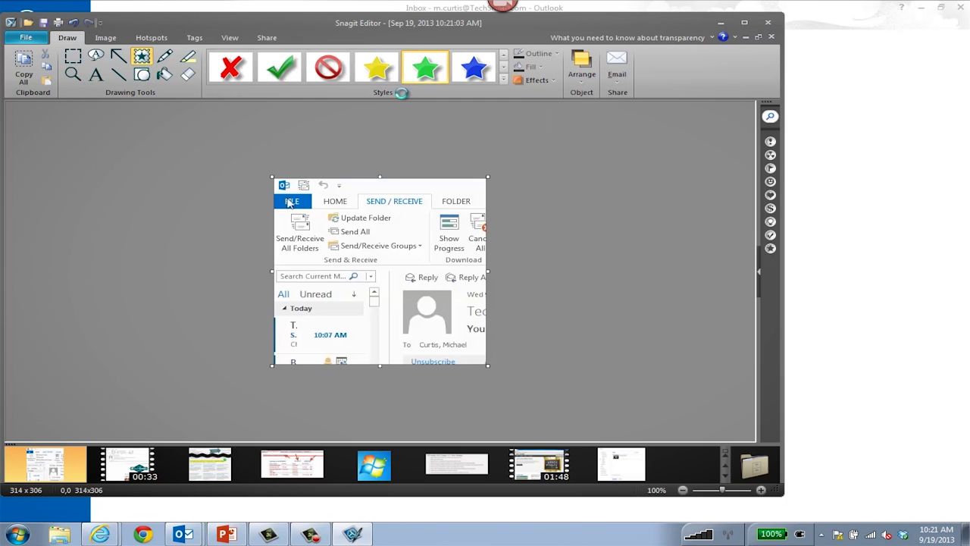
click(350, 231)
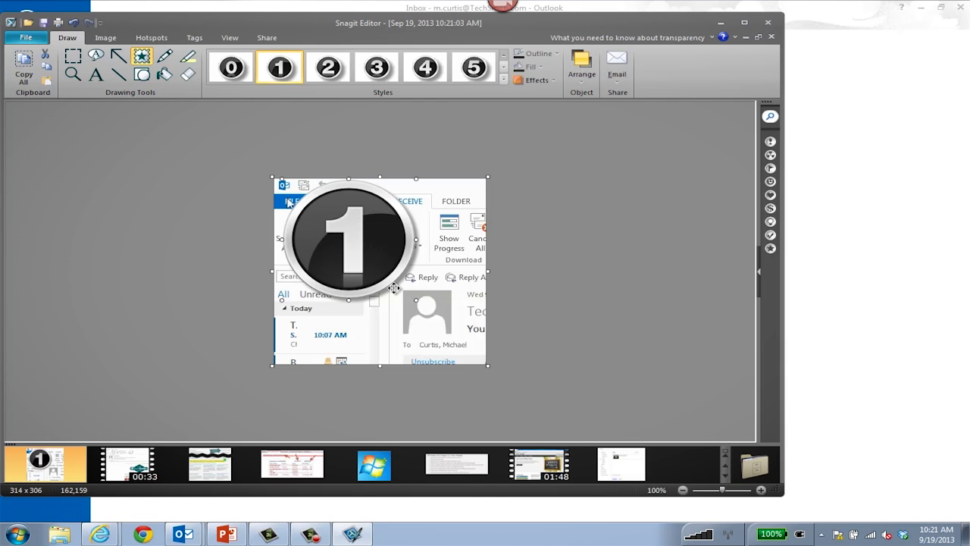
drag(415, 301, 339, 246)
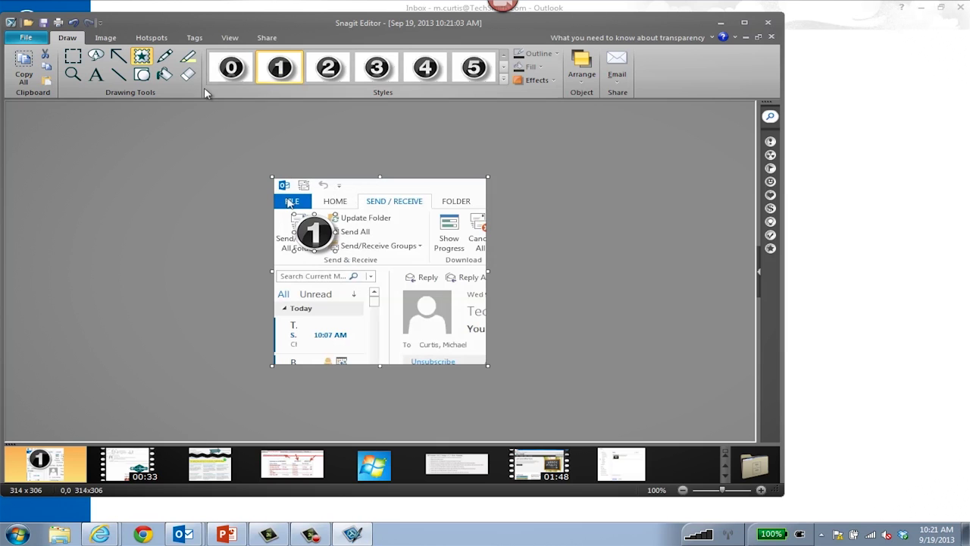
Draw an orange arrow pointing left at the FILE tab.
click(118, 55)
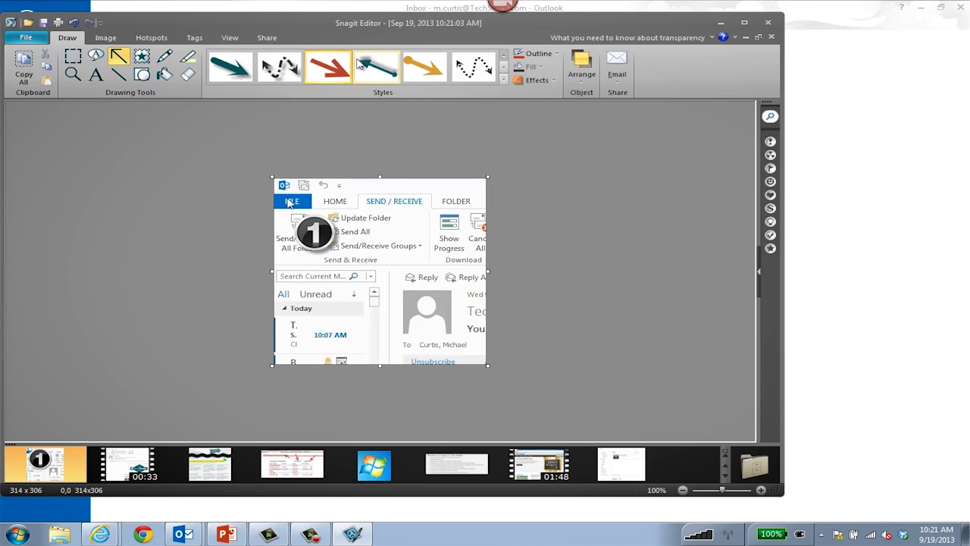
click(425, 67)
drag(373, 202, 312, 201)
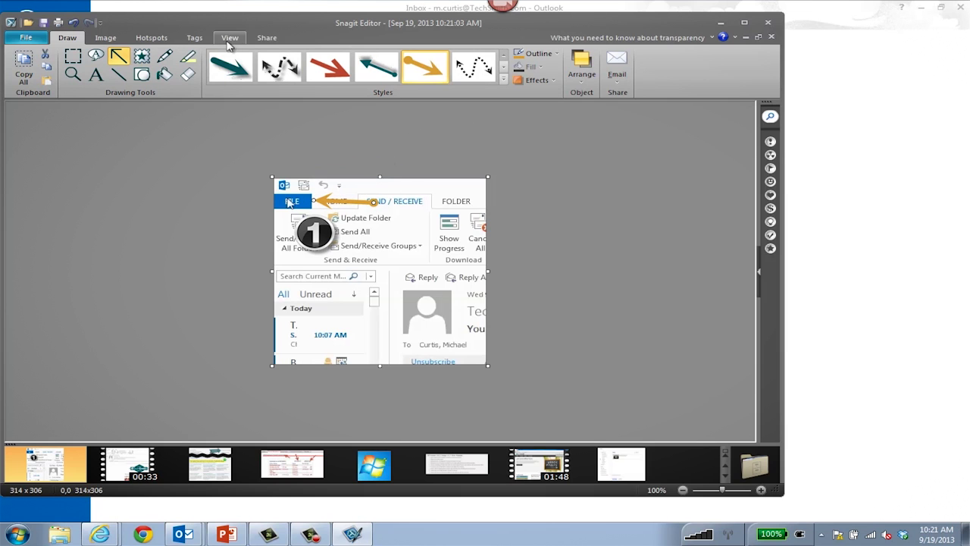
Give the capture a black border.
click(106, 37)
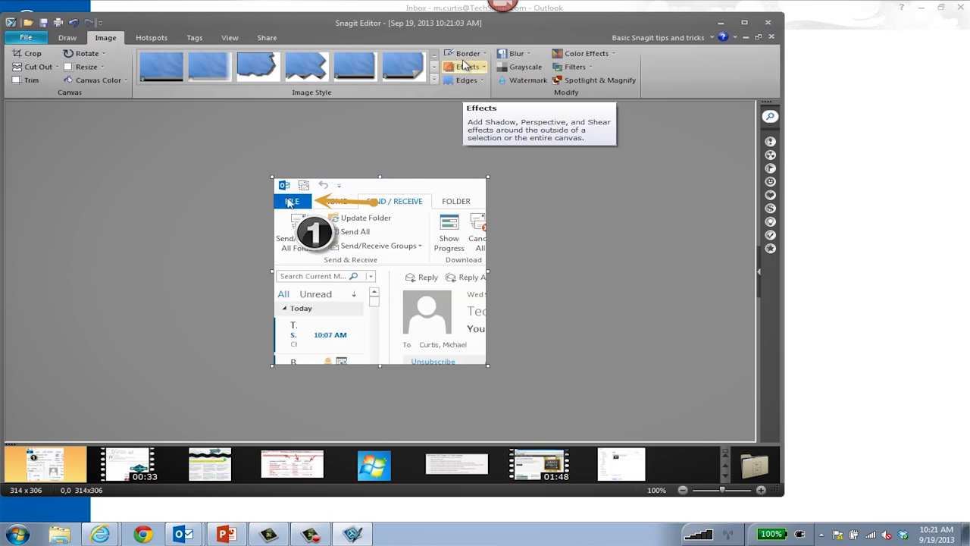
click(465, 56)
click(461, 78)
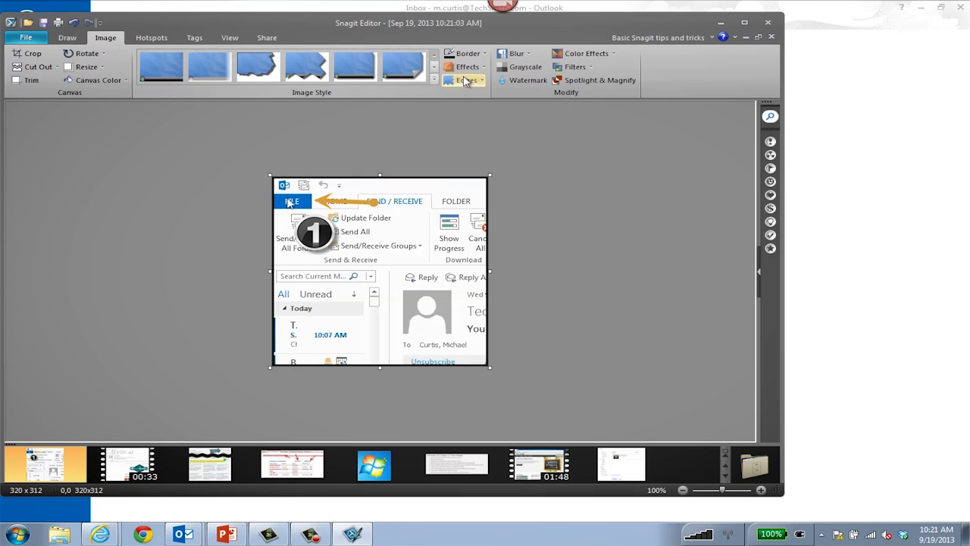
Share the annotated FILE-tab capture to Word and open it in Document1.
click(266, 38)
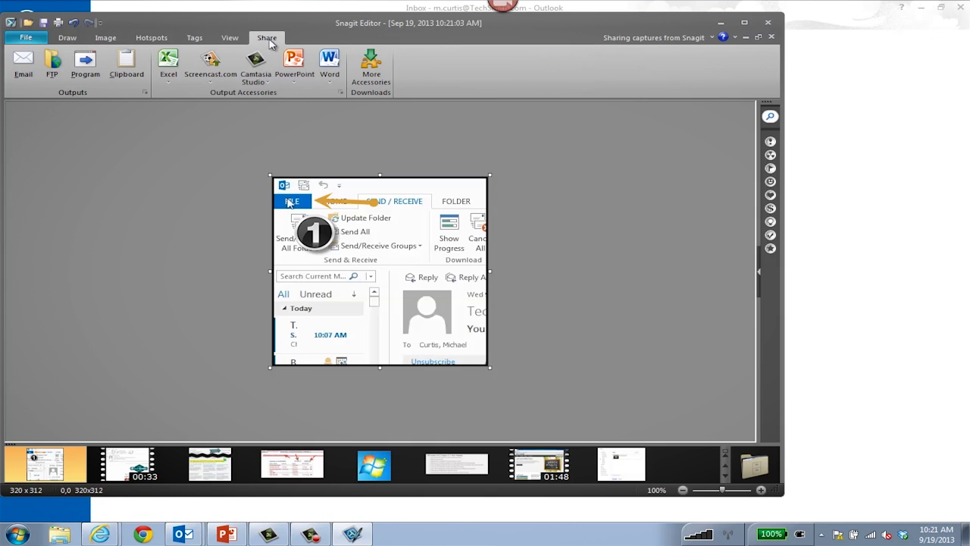
click(331, 65)
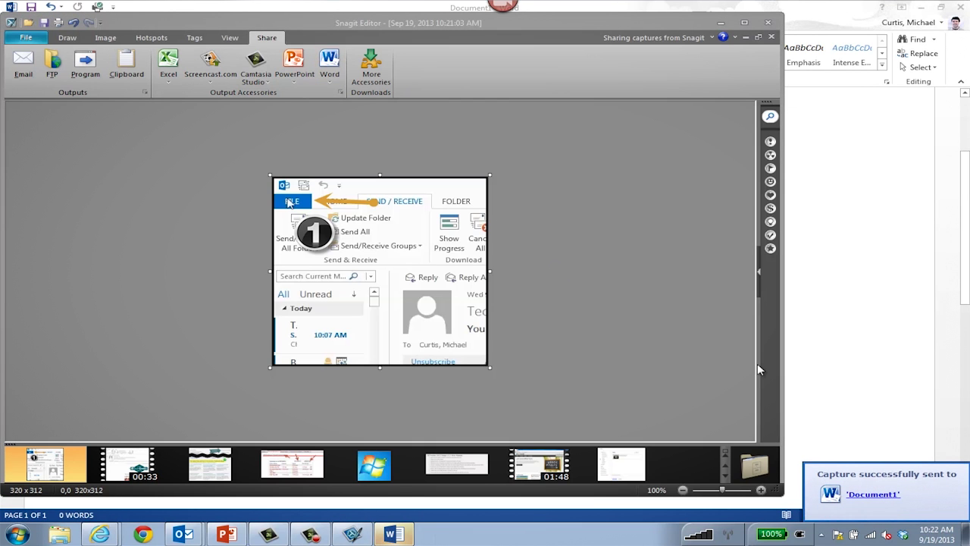
click(872, 493)
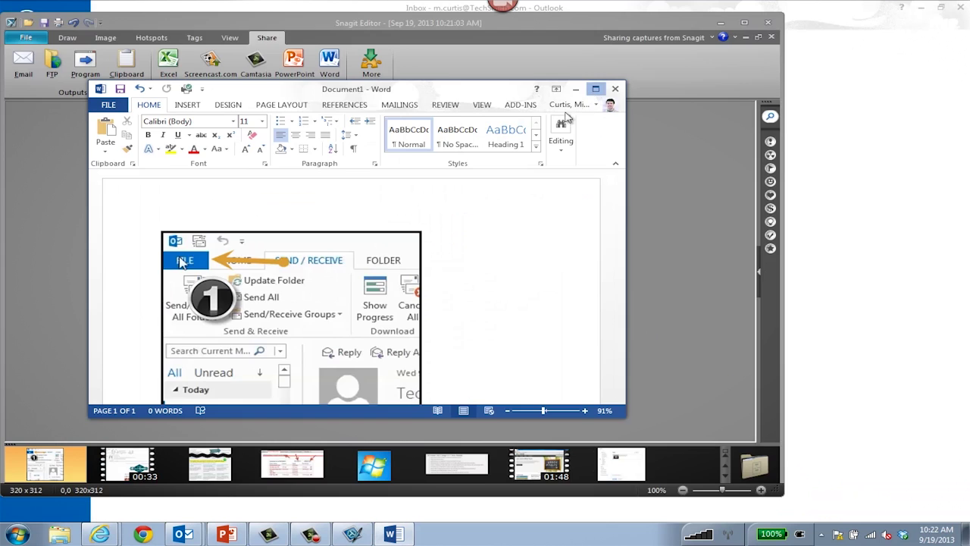
Maximize Word, caption the picture 'First click the File menu', and switch back to Snagit.
click(595, 88)
scroll(642, 346, down, 3)
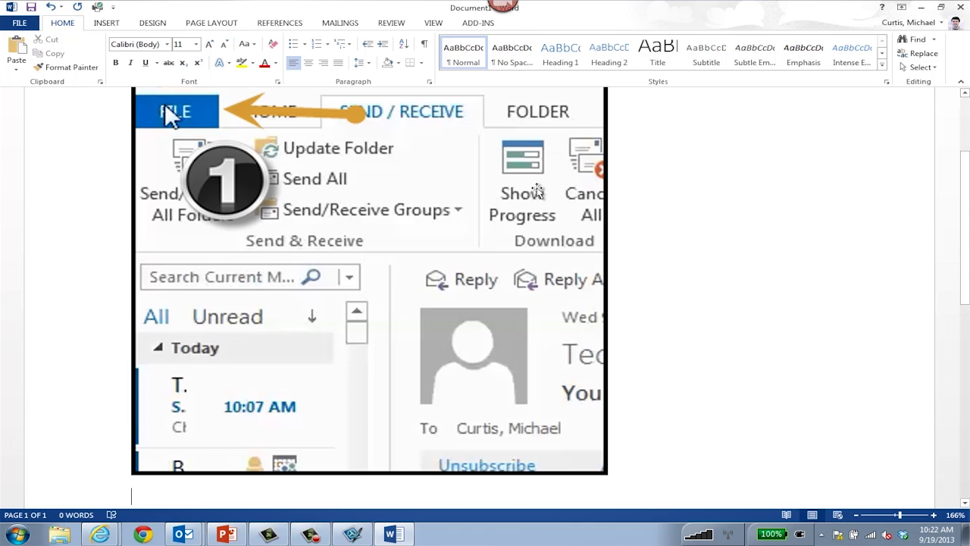
text(First click the File menu)
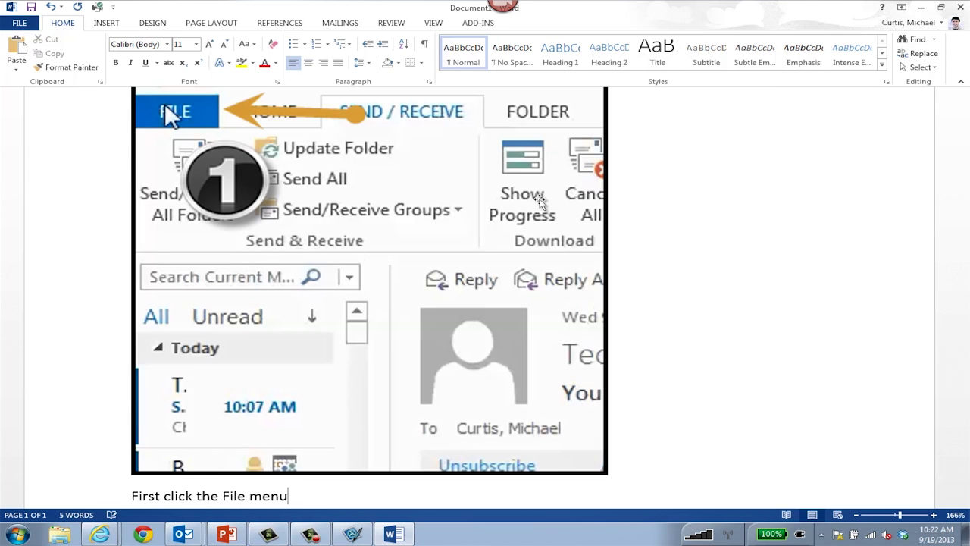
key(alt+Tab)
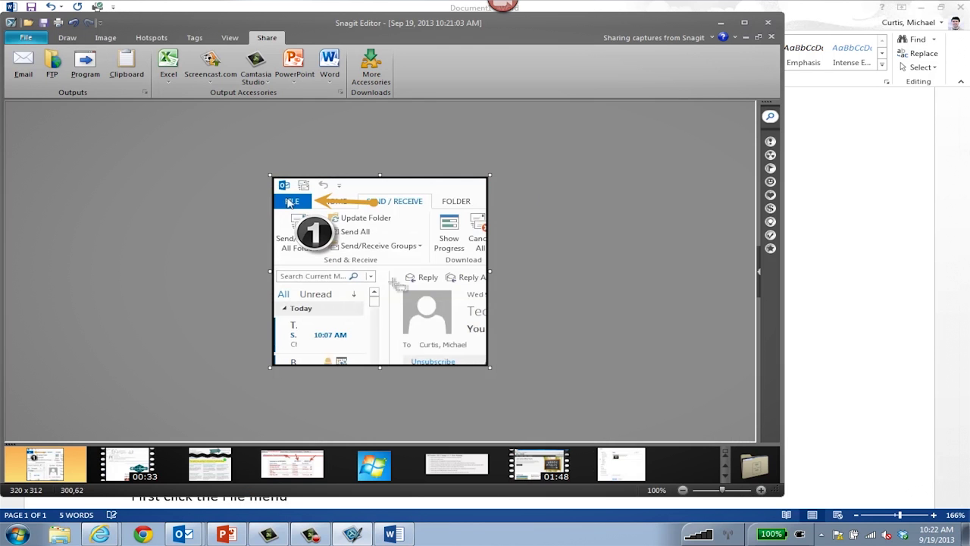
Capture the Account Information frame at 00:09 of the 00:33 Outlook video as a still.
click(128, 464)
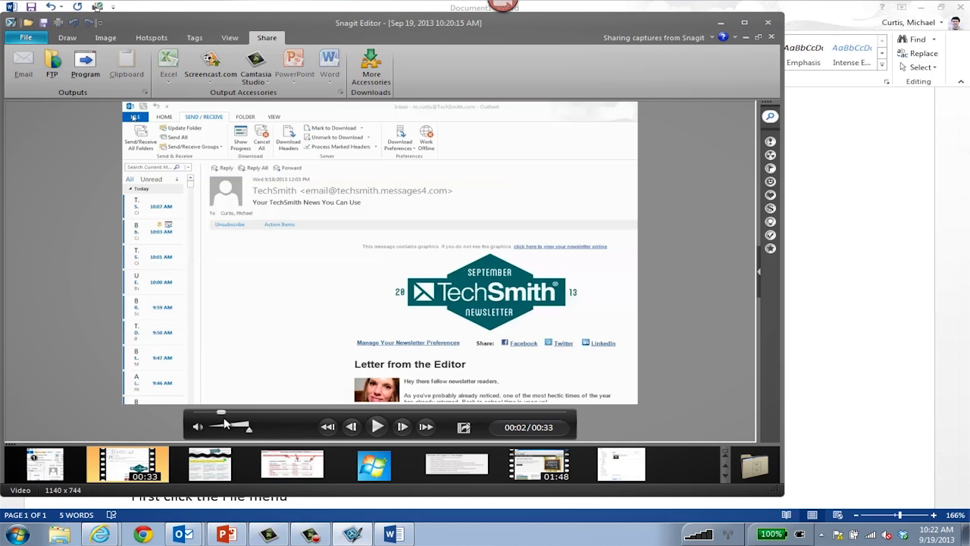
drag(226, 416, 300, 416)
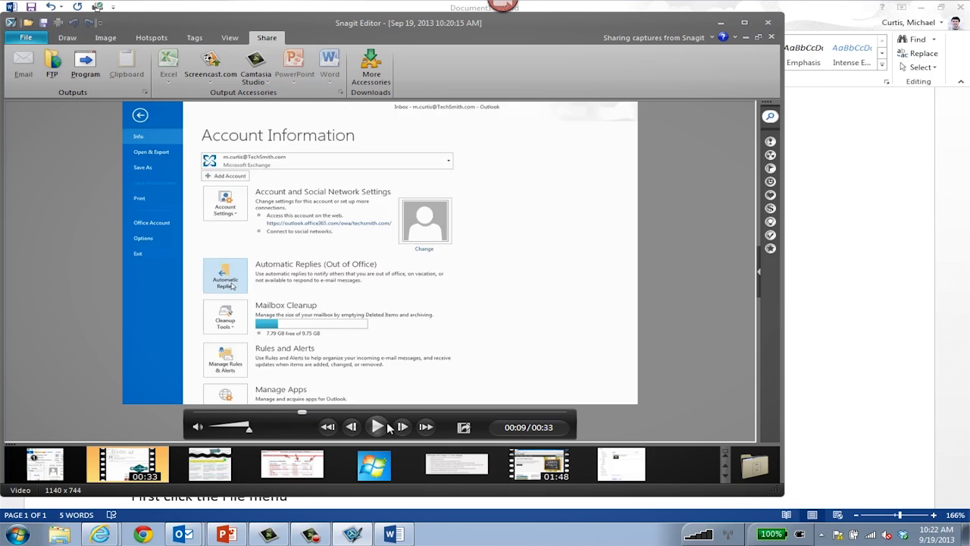
click(464, 429)
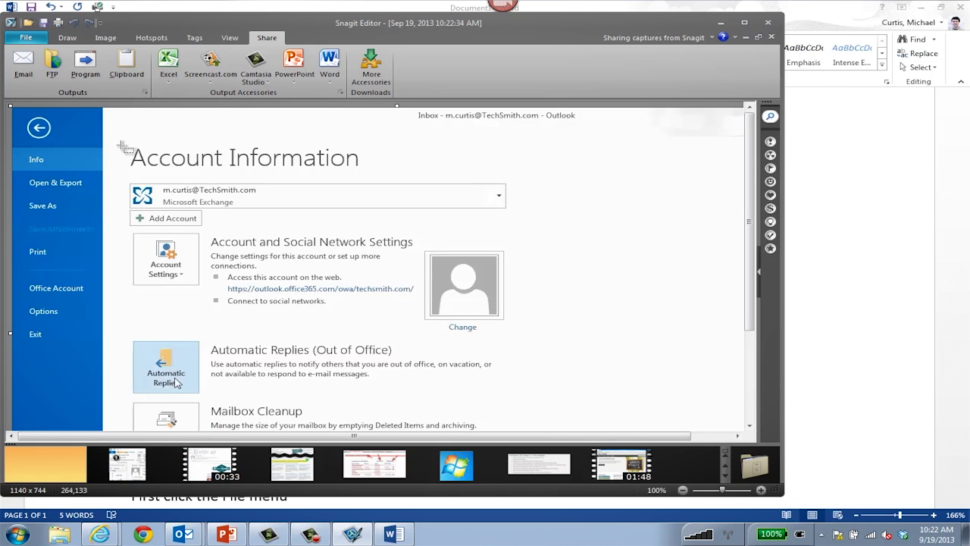
Crop the still to the 619 × 187 Automatic Replies region.
click(67, 37)
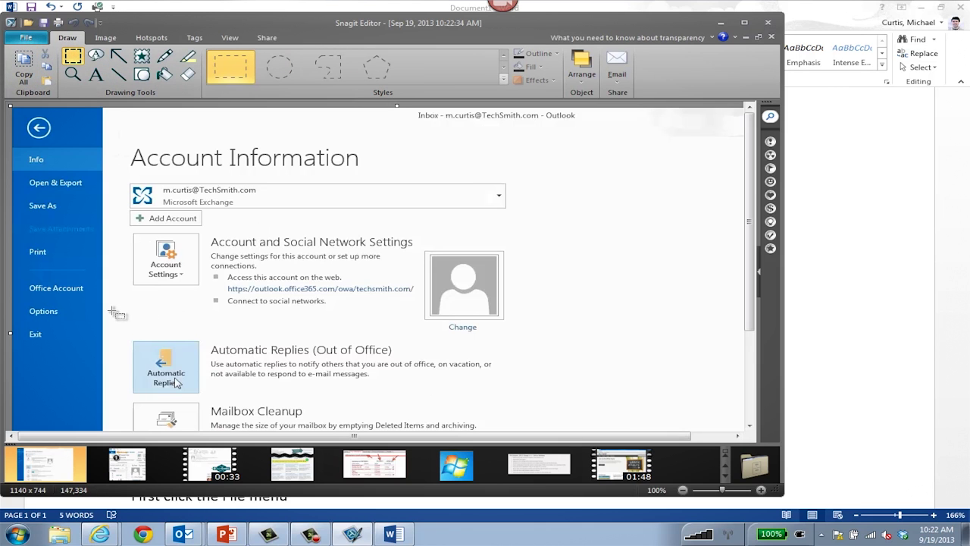
drag(113, 311, 530, 425)
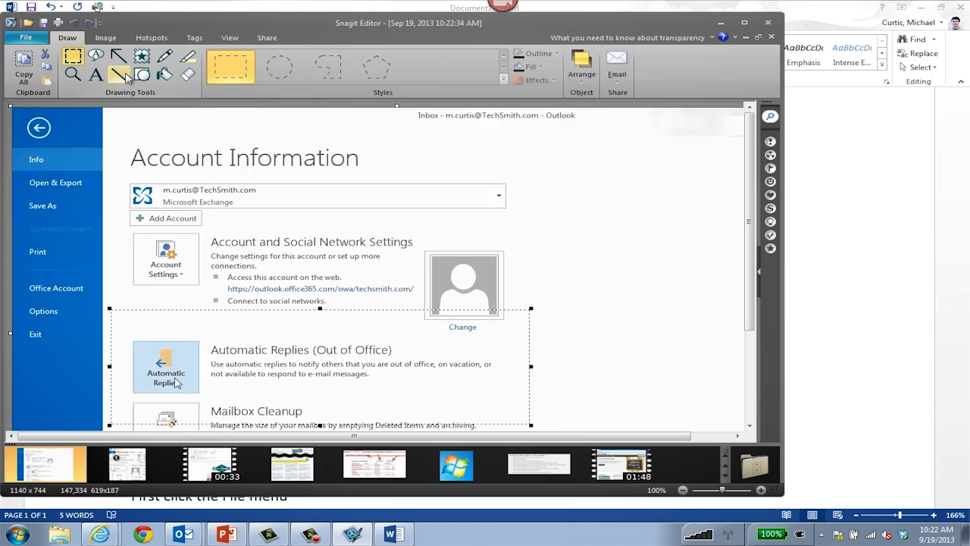
click(105, 37)
click(30, 54)
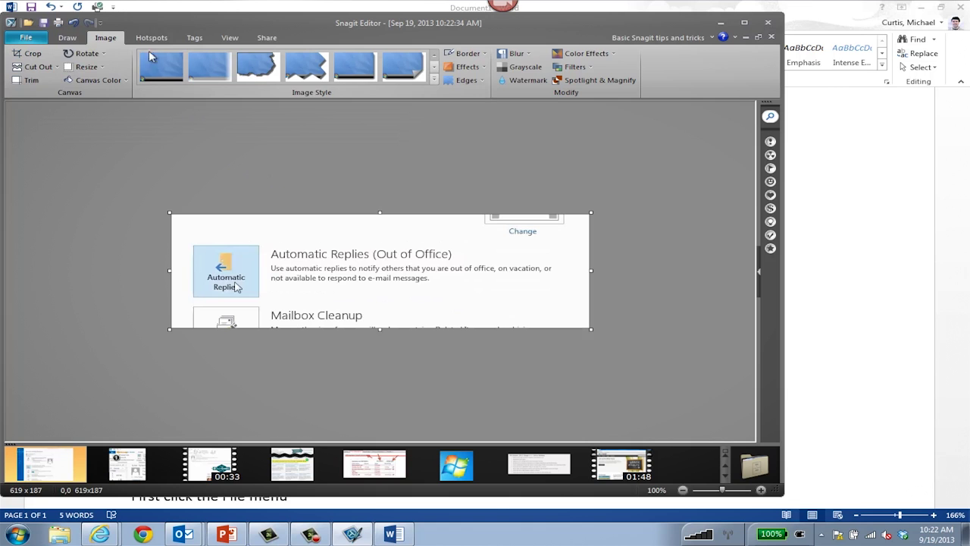
Stamp a resized number '2' beside Automatic Replies, making the image 619 × 195.
click(66, 37)
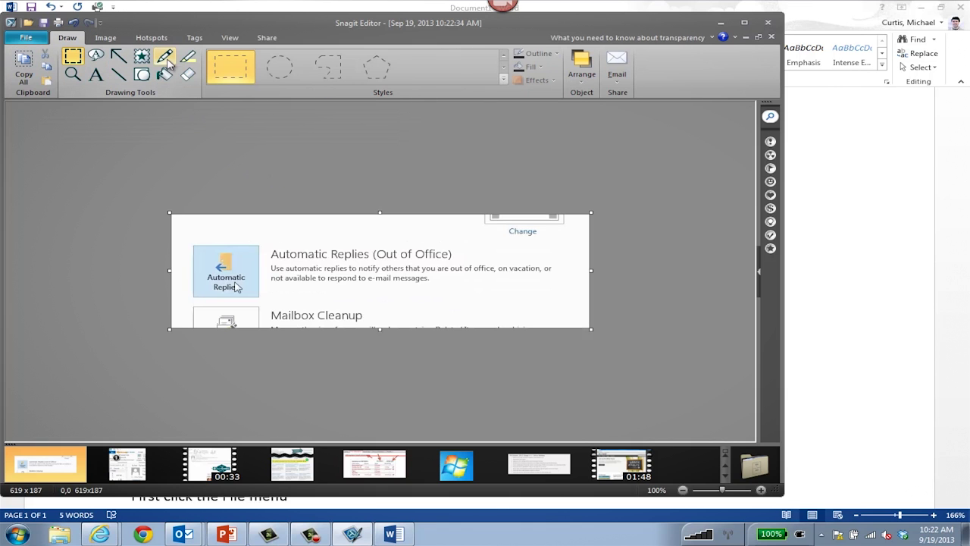
click(142, 56)
click(328, 67)
click(312, 271)
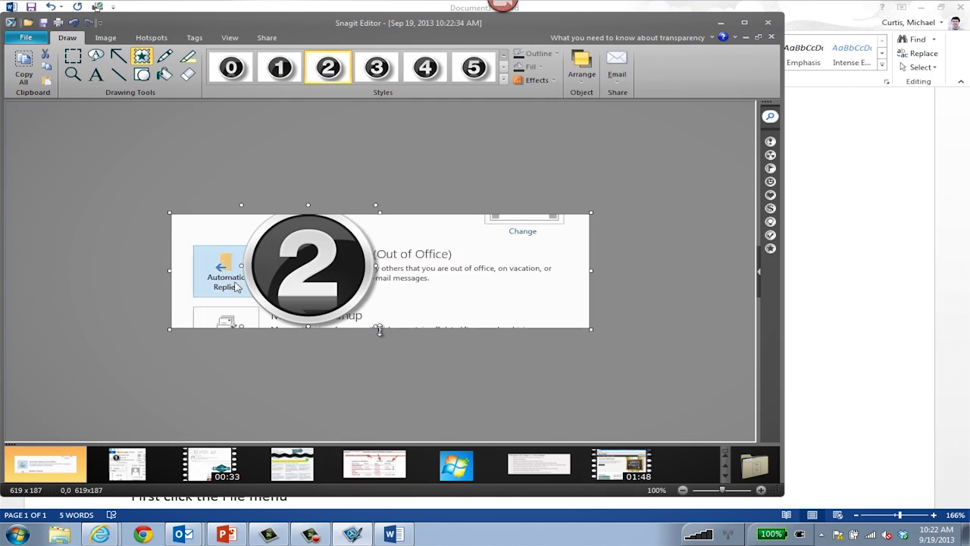
drag(379, 330, 258, 244)
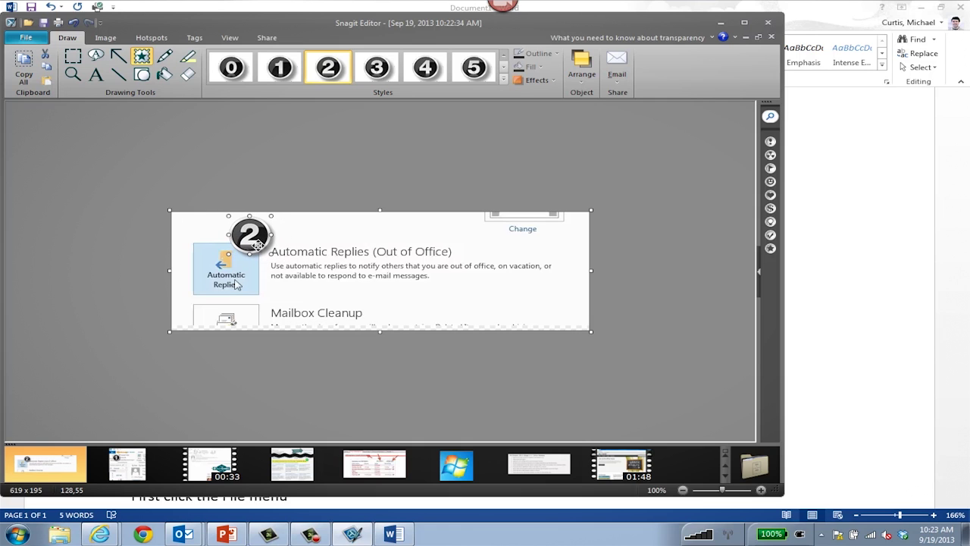
click(114, 41)
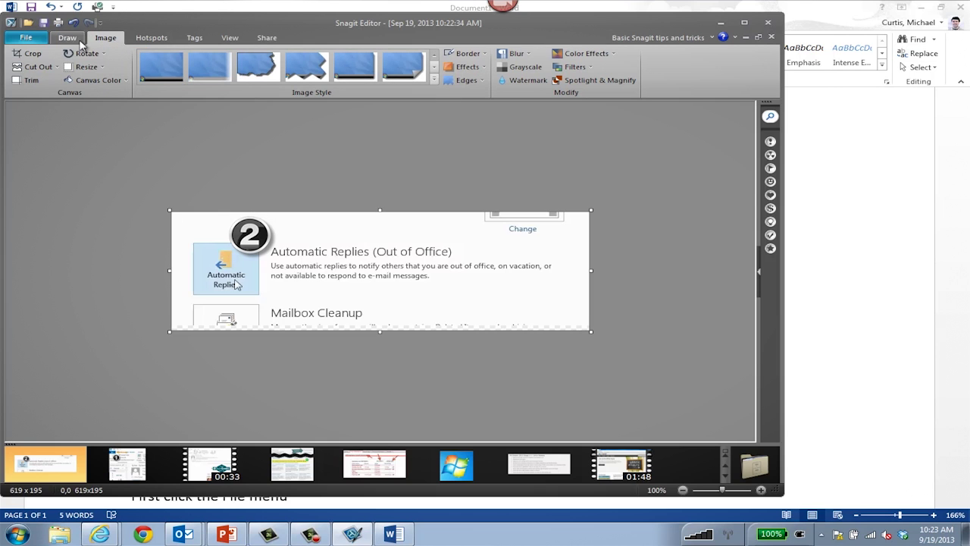
Share the step-2 Automatic Replies capture to the Word document.
click(267, 37)
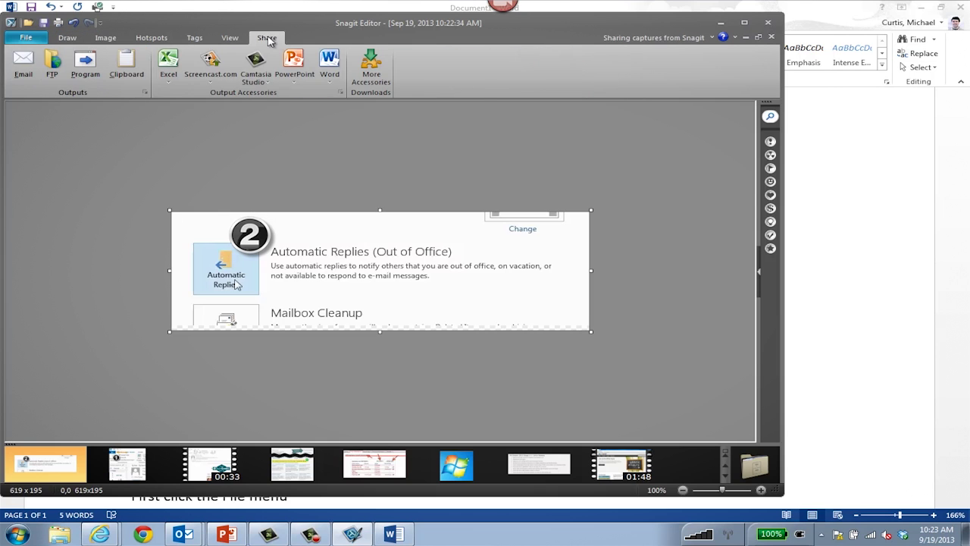
click(329, 68)
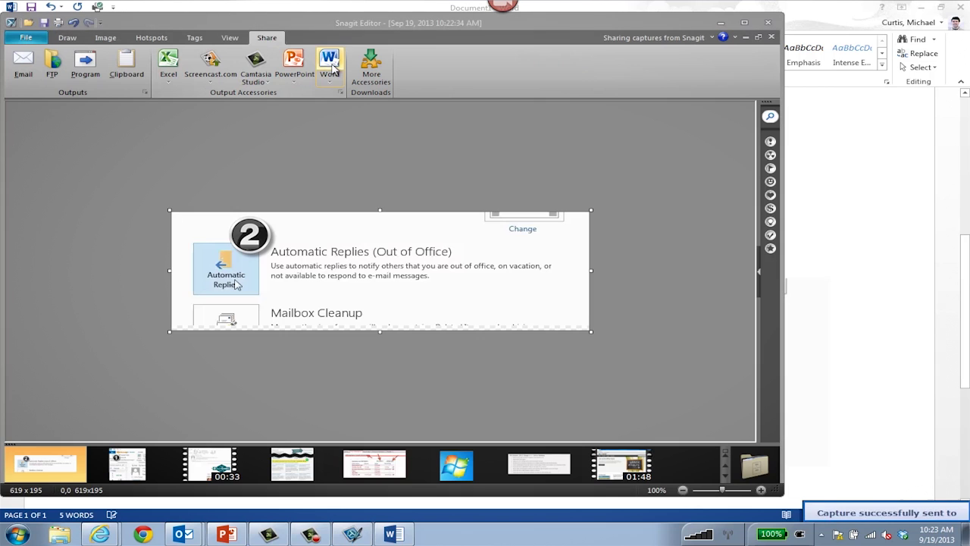
click(805, 387)
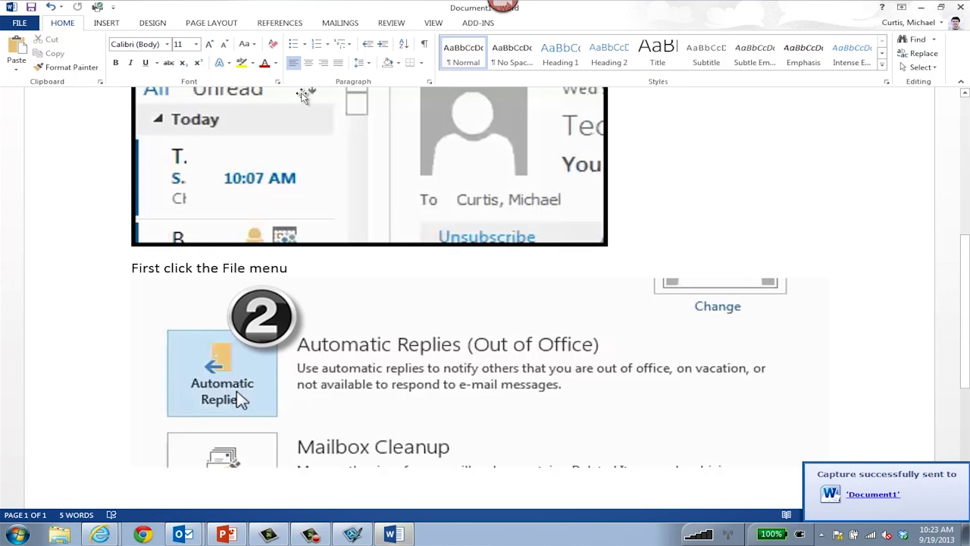
Set Word's zoom to 75% and place the cursor below the second screenshot.
click(433, 22)
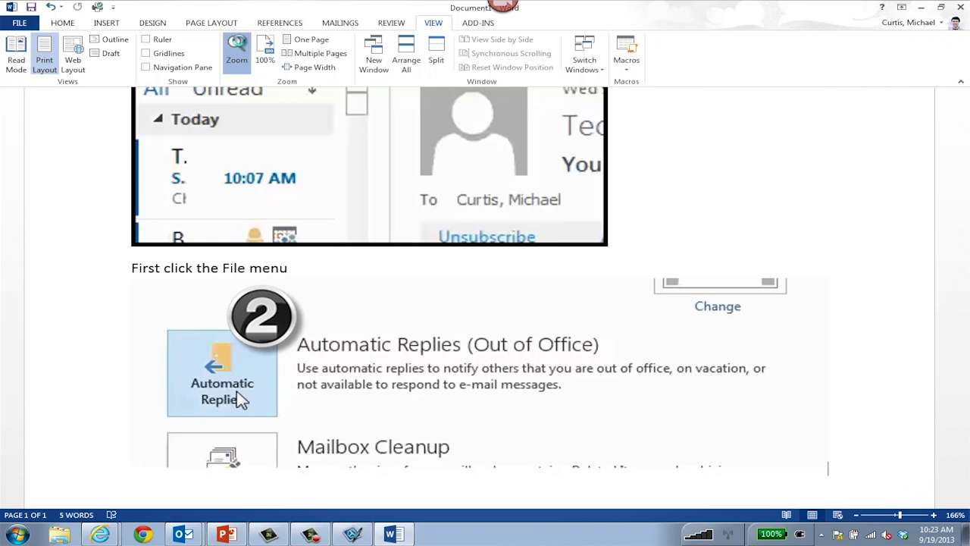
click(236, 52)
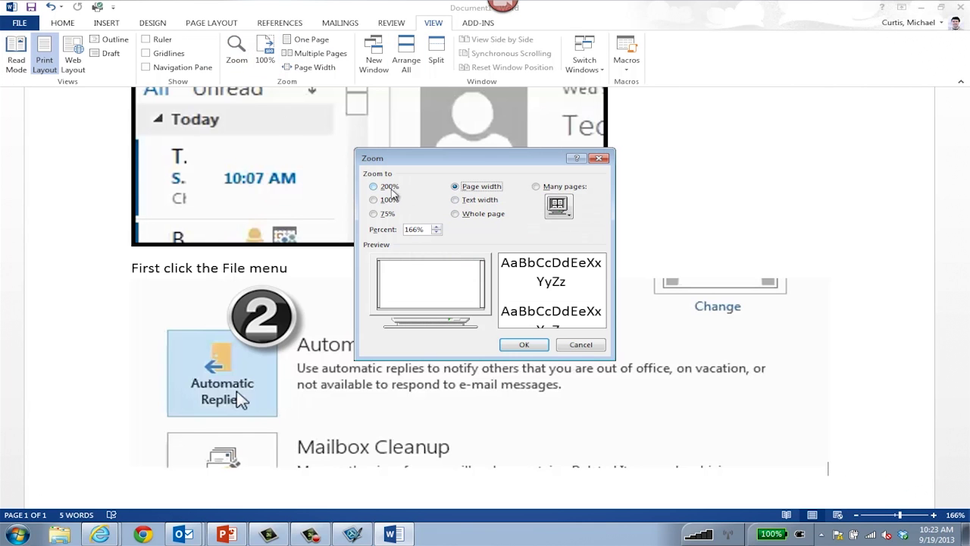
click(375, 214)
click(521, 344)
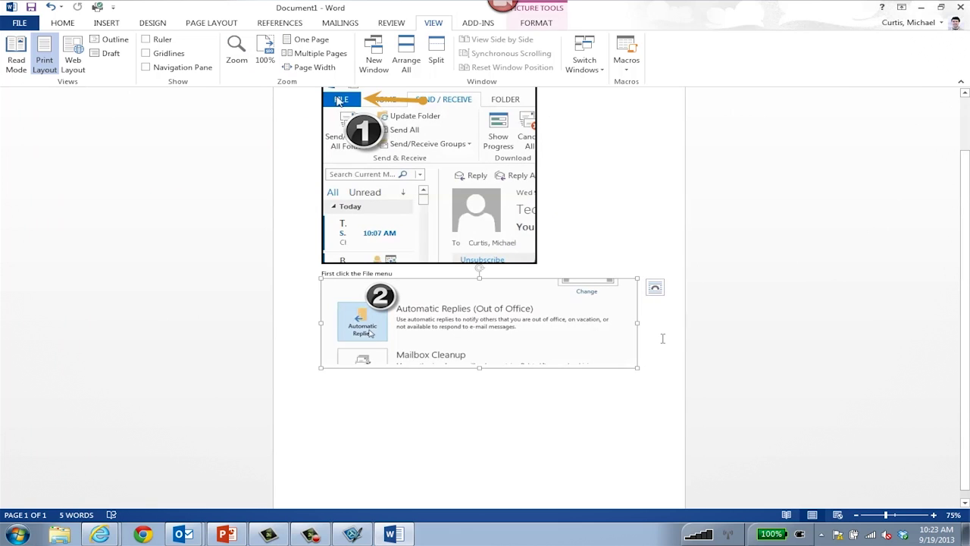
click(662, 338)
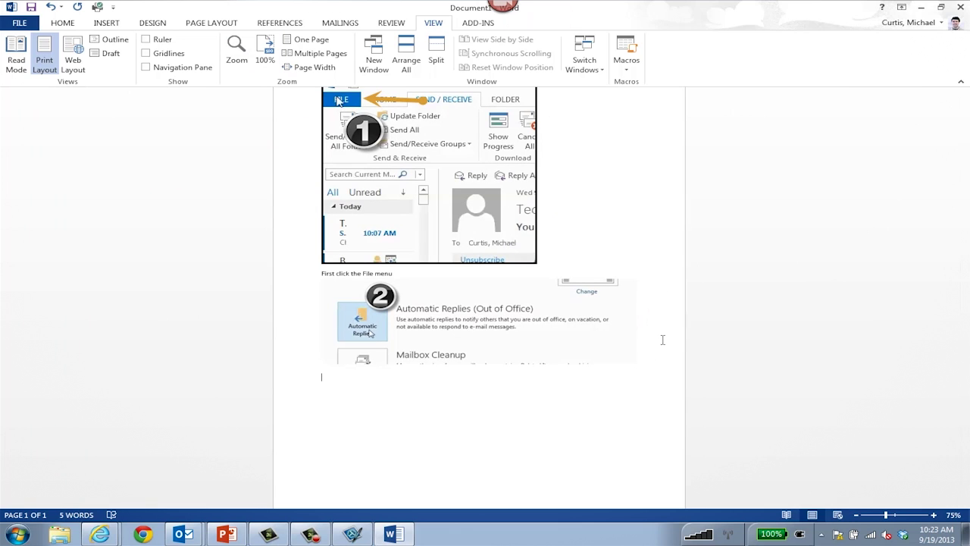